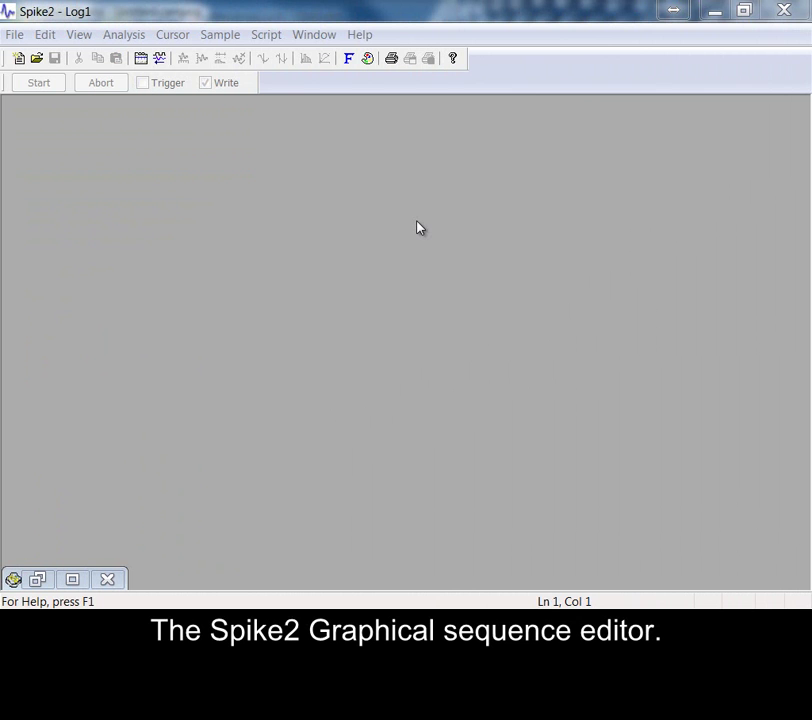
Open the Sampling Configuration dialog from the Sample menu.
left_click(226, 34)
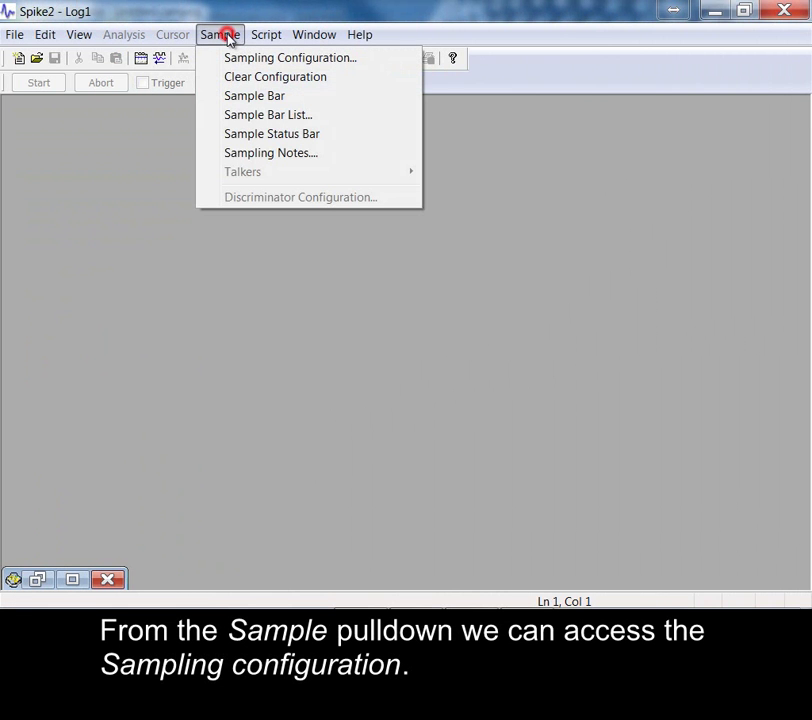
left_click(229, 60)
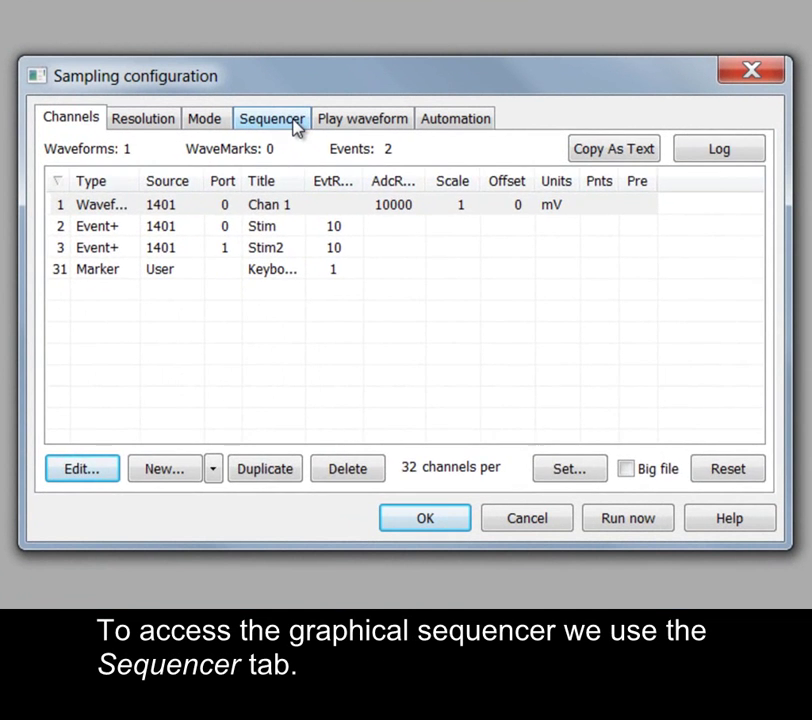
Switch to the Sequencer tab and select the DEMO.PLS loop code starting at AA:A.
left_click(294, 120)
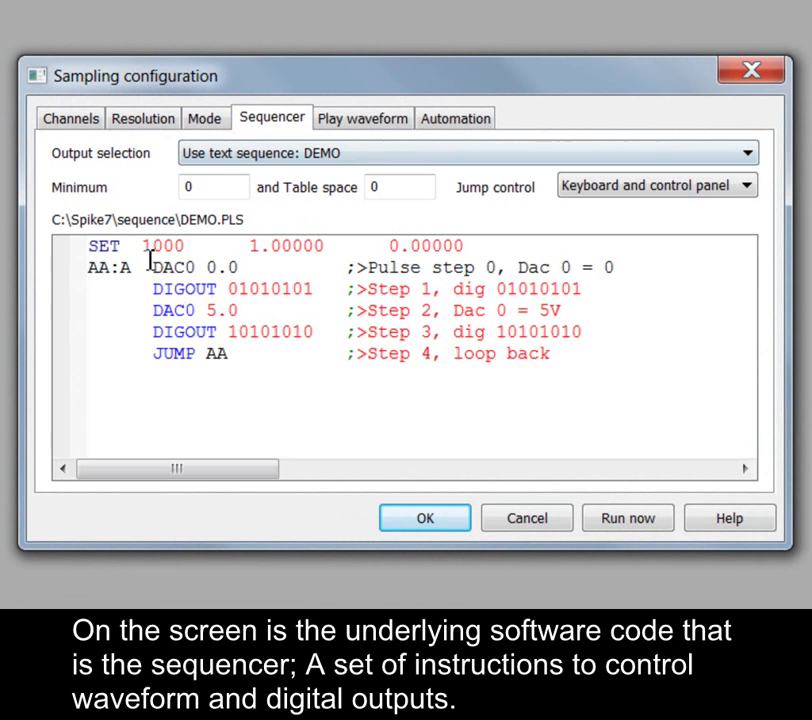
left_click(80, 268)
left_click_drag(550, 358, 90, 272)
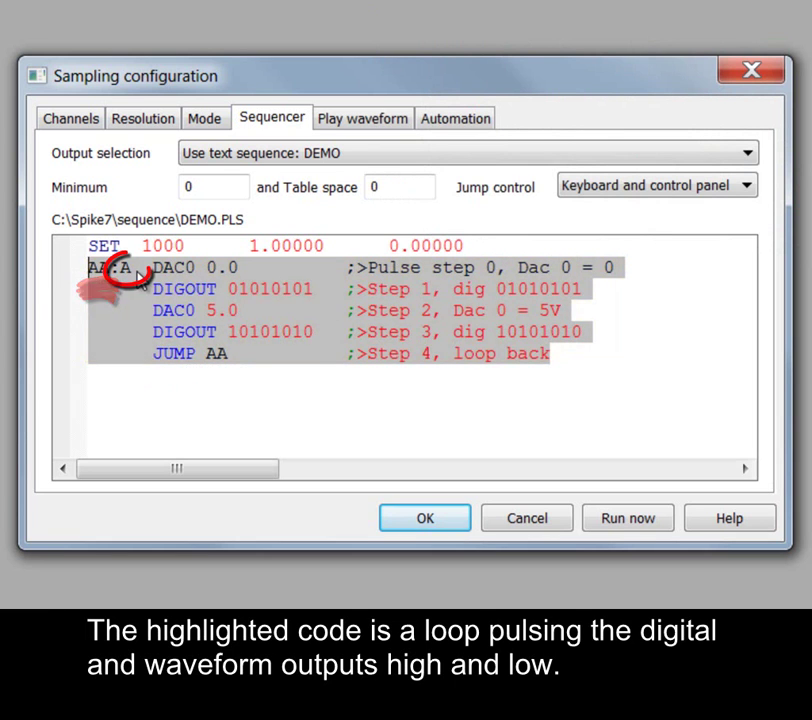
left_click(124, 268)
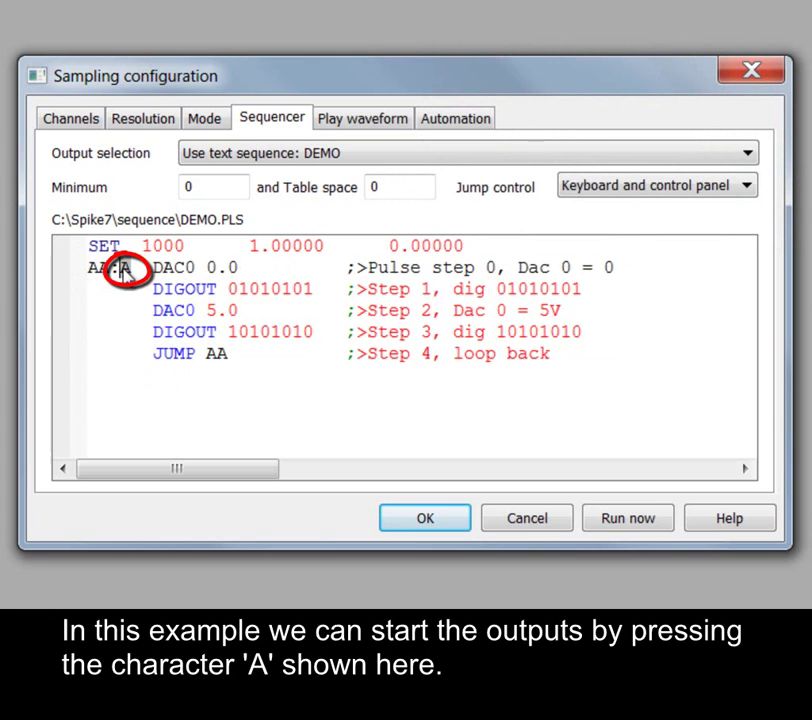
Select the 1000 rate value on the SET line and open the output selection choices.
left_click(90, 247)
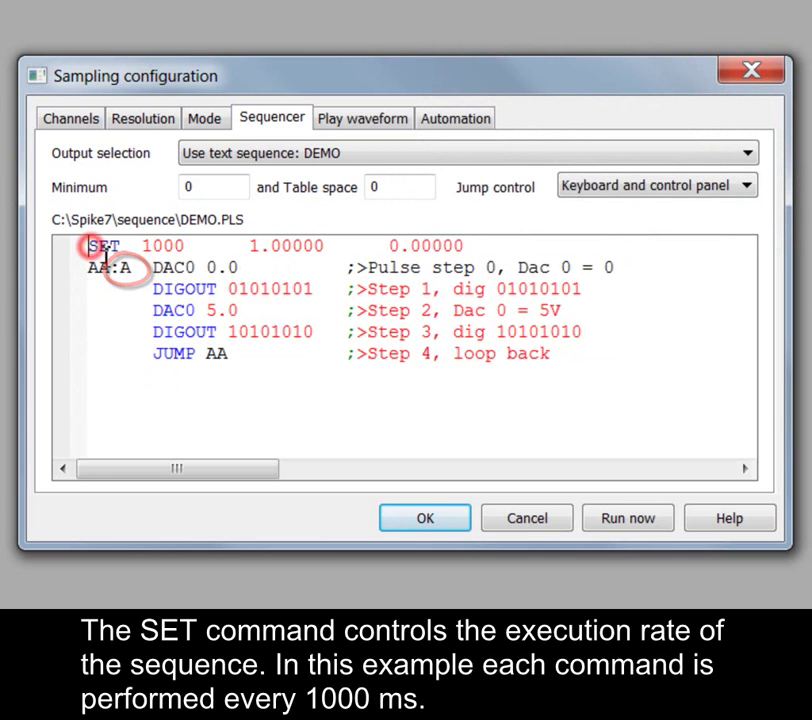
left_click_drag(195, 245, 136, 245)
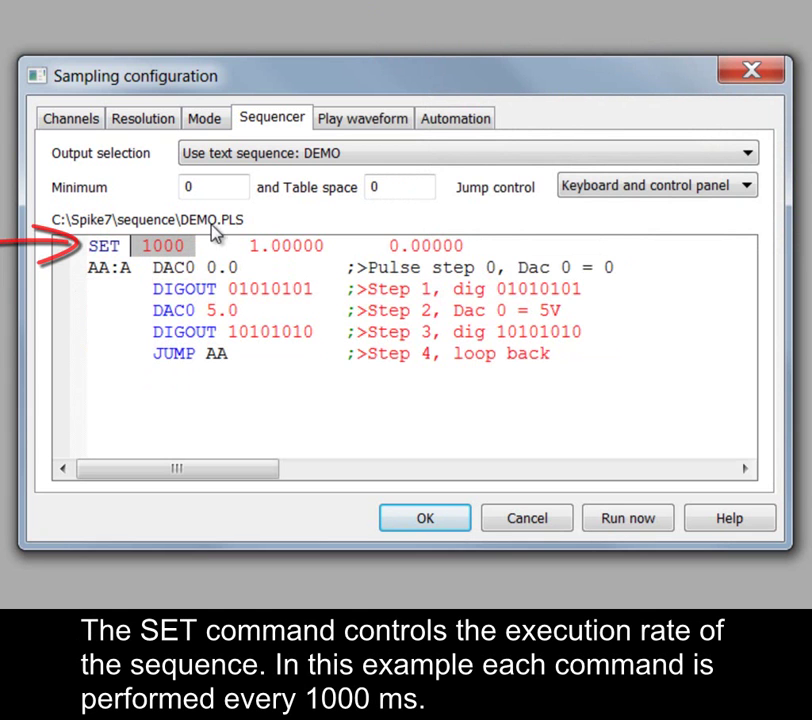
left_click(243, 160)
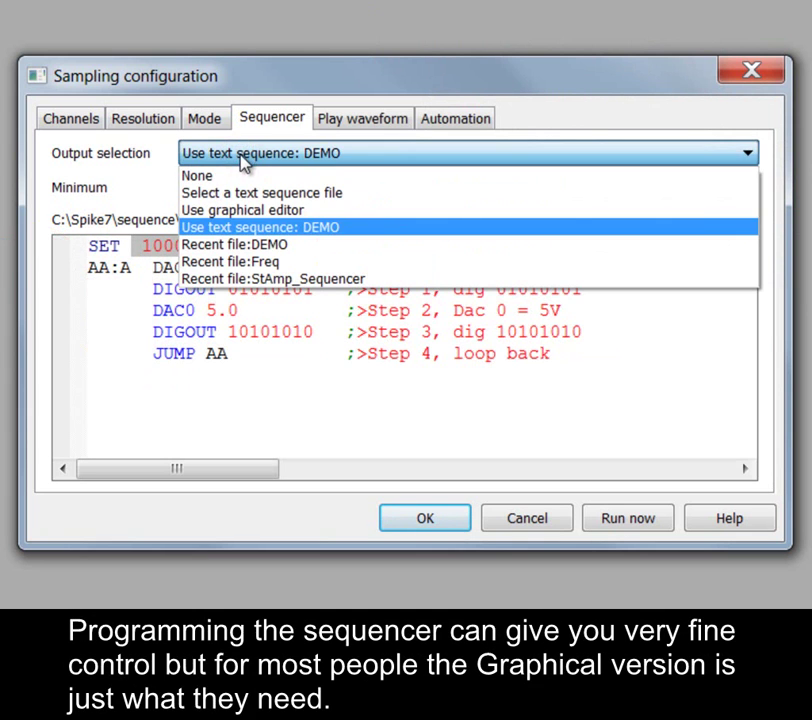
Switch the sequencer output to the graphical editor with a 0.1 time resolution.
left_click(255, 213)
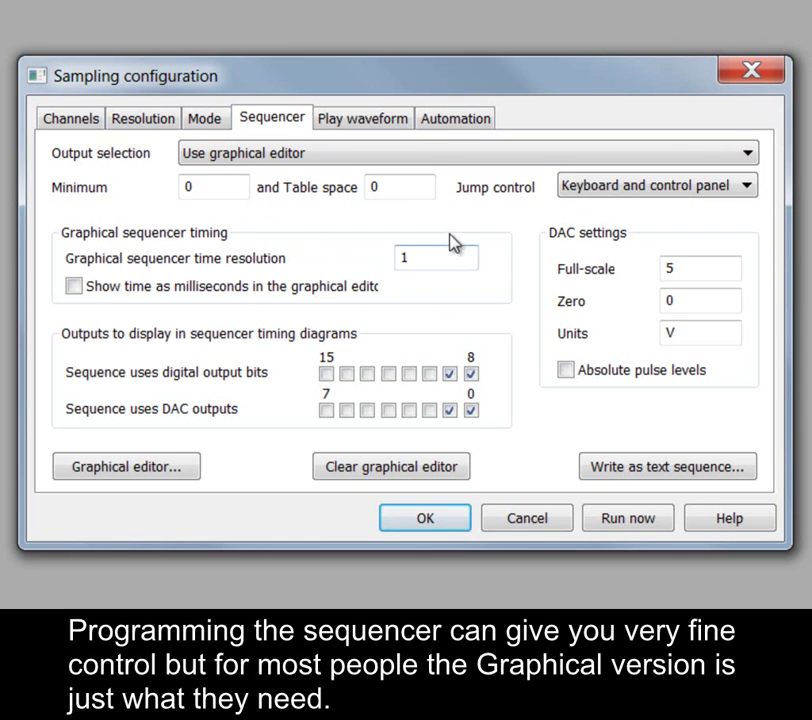
double_click(474, 255)
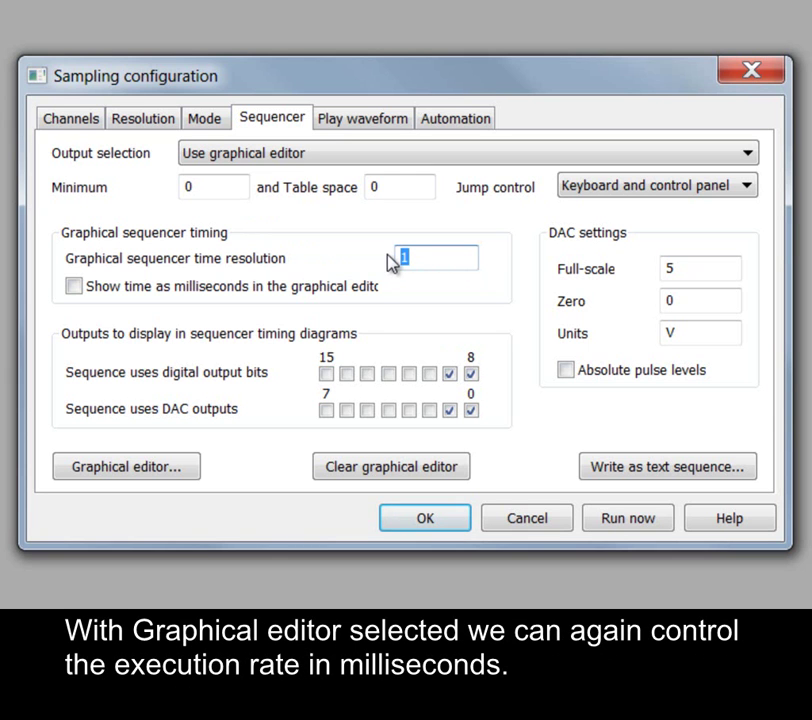
type("0.1")
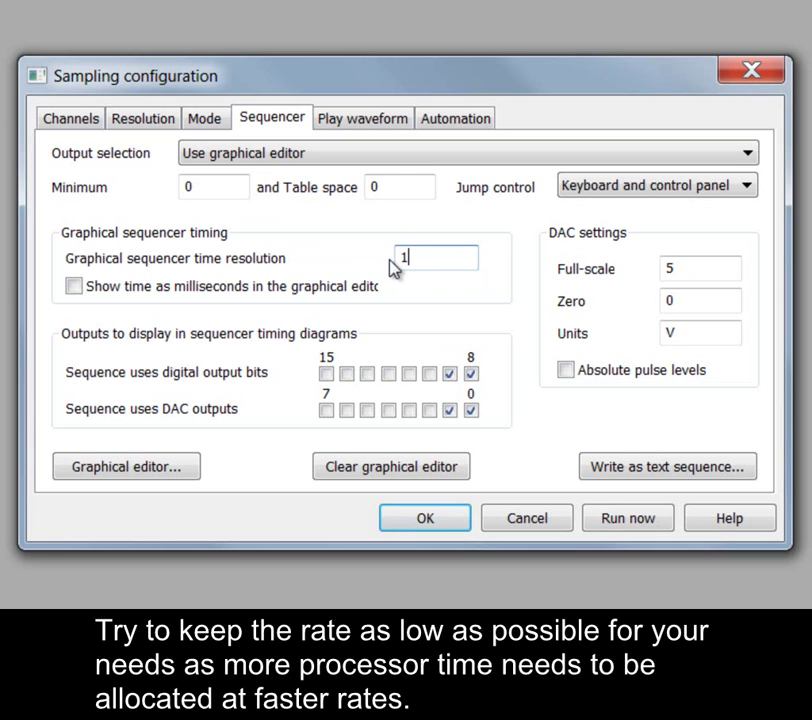
Leave the milliseconds display off and hide DAC output 1 from the diagrams.
left_click(89, 283)
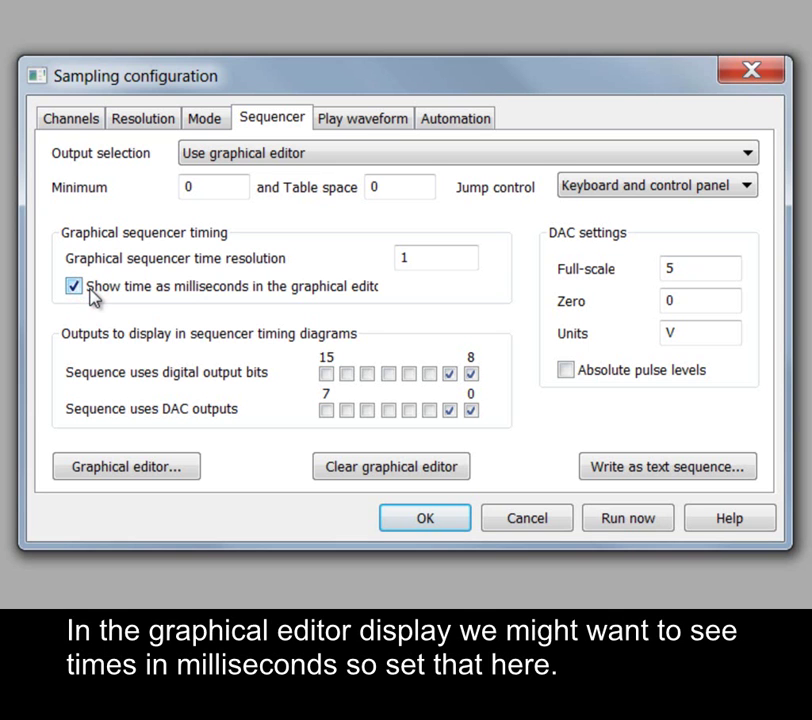
left_click(88, 286)
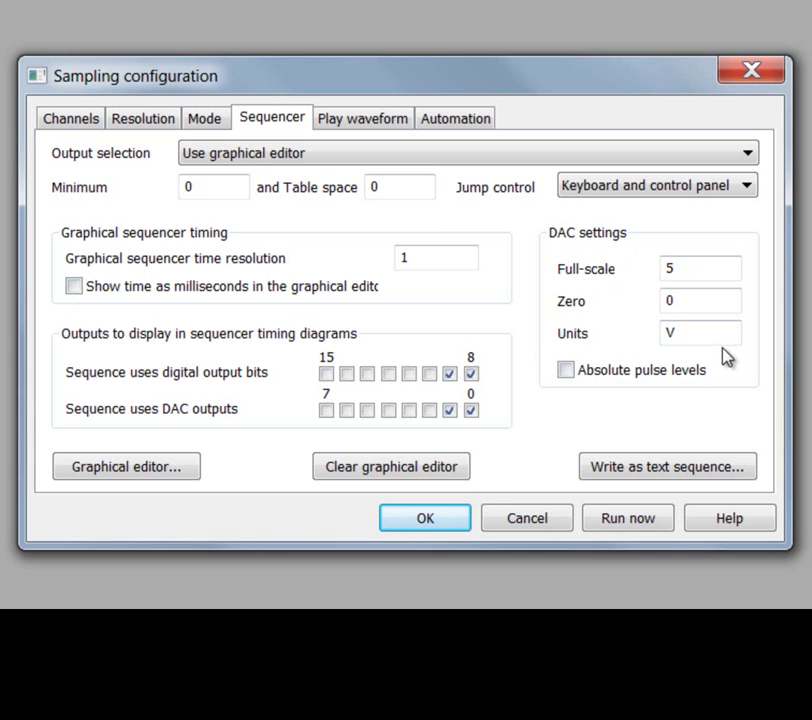
left_click(450, 410)
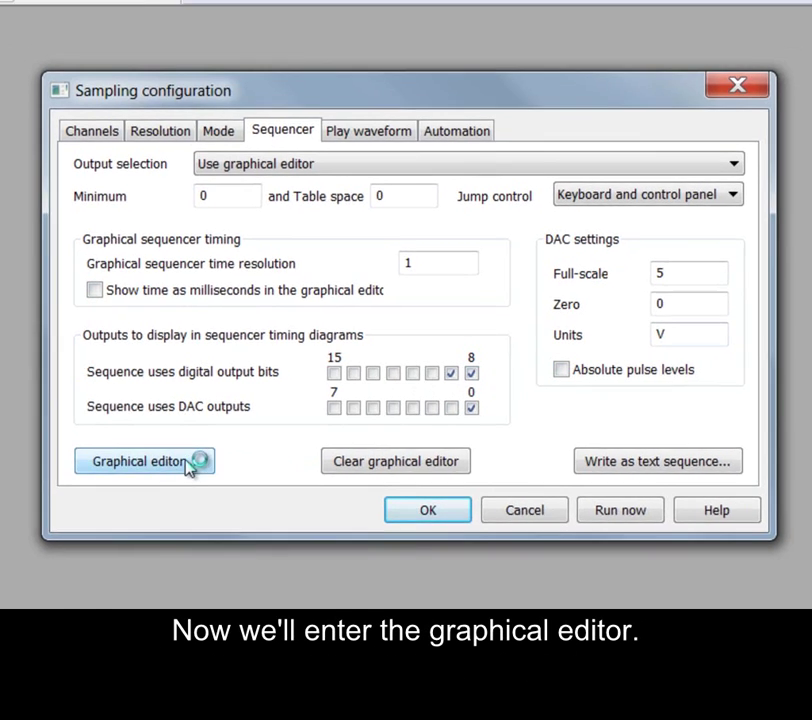
Open the Graphical sequence editor, resize its window and keep the Initial section selected.
left_click(185, 467)
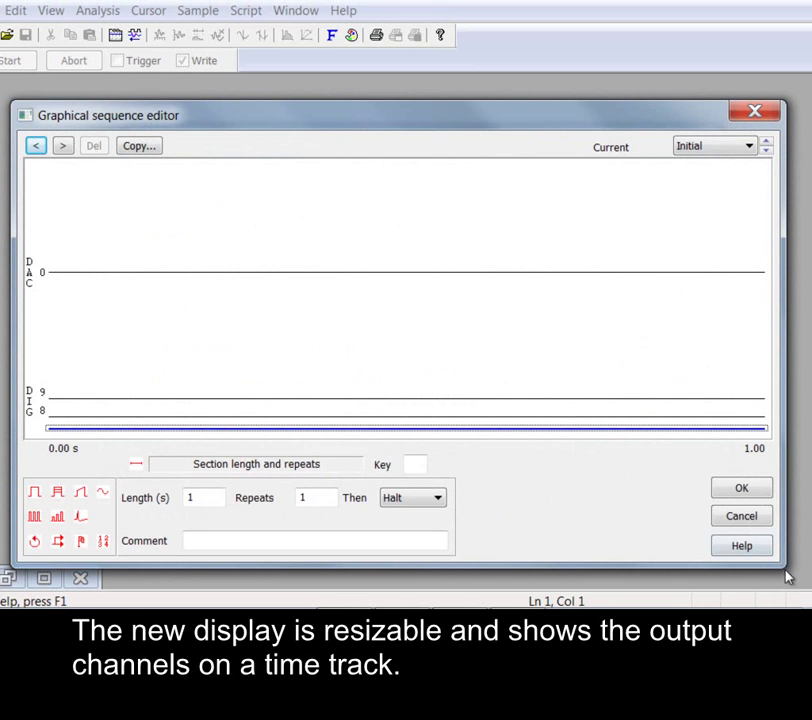
mouse_move(783, 568)
left_mouse_down()
mouse_move(553, 399)
mouse_move(541, 345)
mouse_move(698, 513)
mouse_move(776, 568)
mouse_move(792, 591)
mouse_move(799, 572)
left_mouse_up()
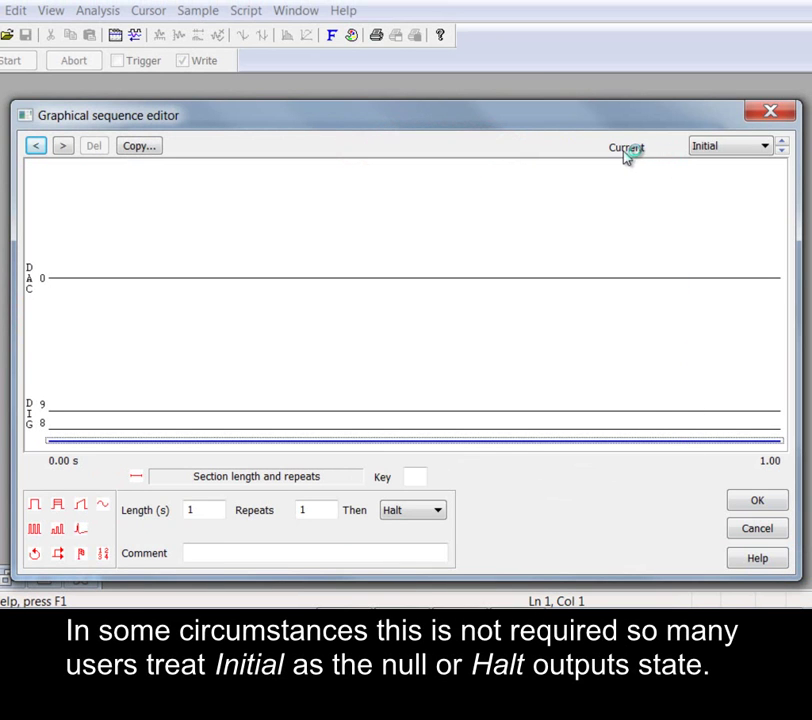
left_click(750, 152)
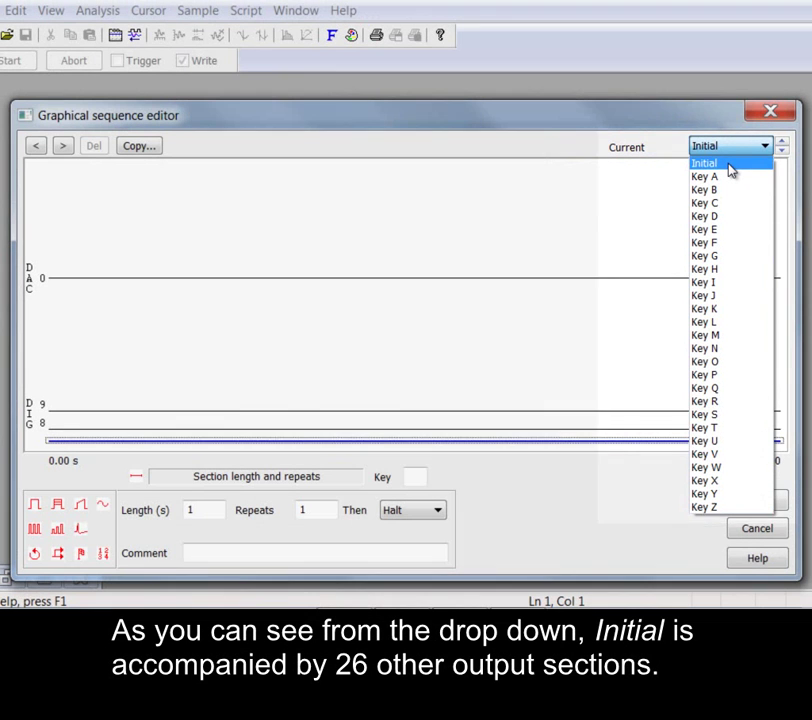
left_click(729, 168)
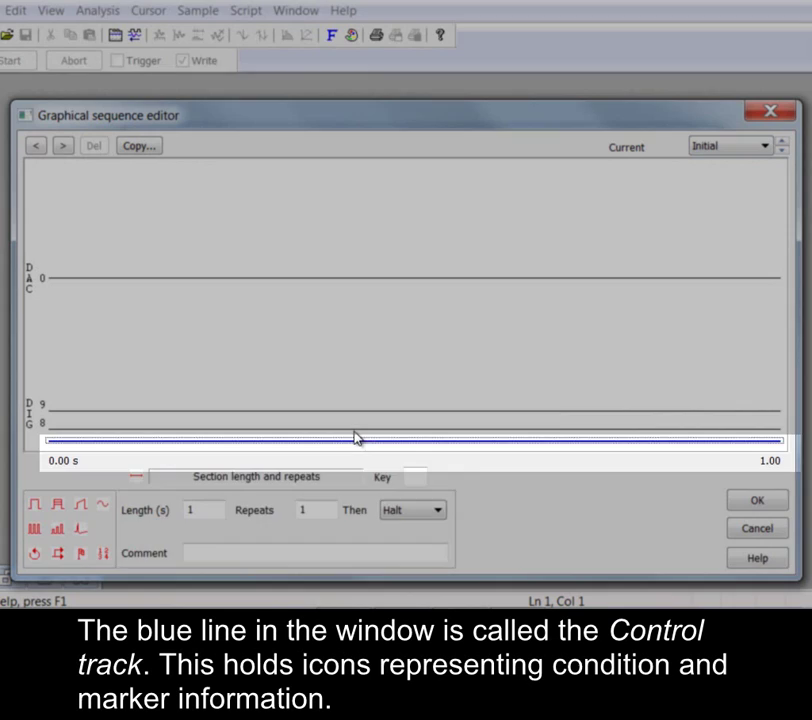
Give the Initial section the key h and the comment 'Halt'.
left_click(355, 434)
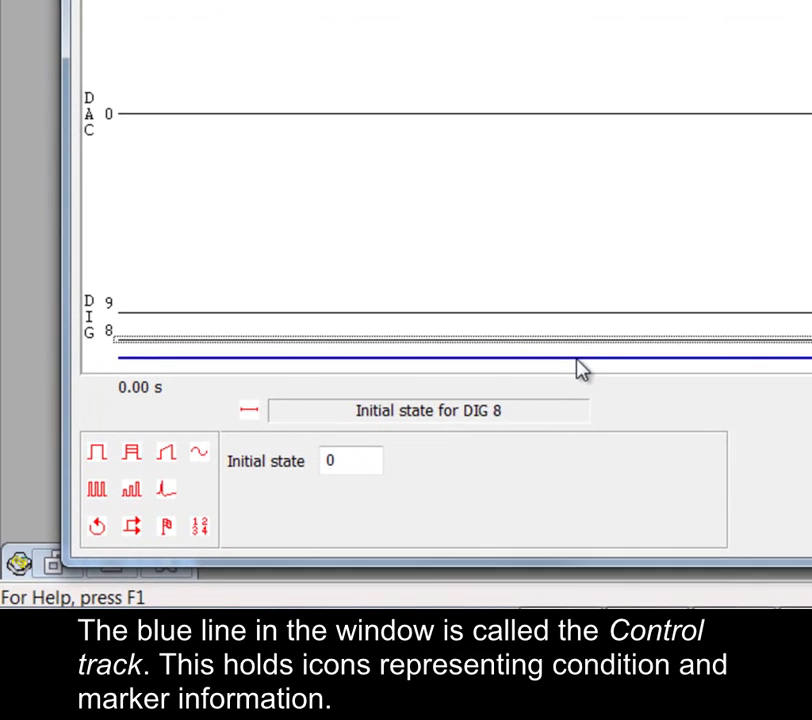
left_click(580, 357)
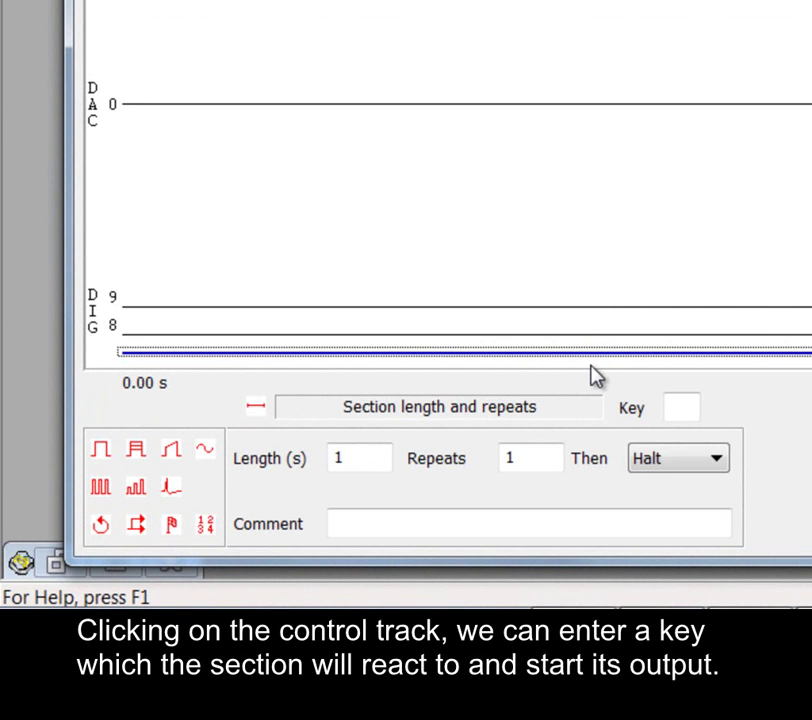
left_click(678, 407)
left_click(486, 527)
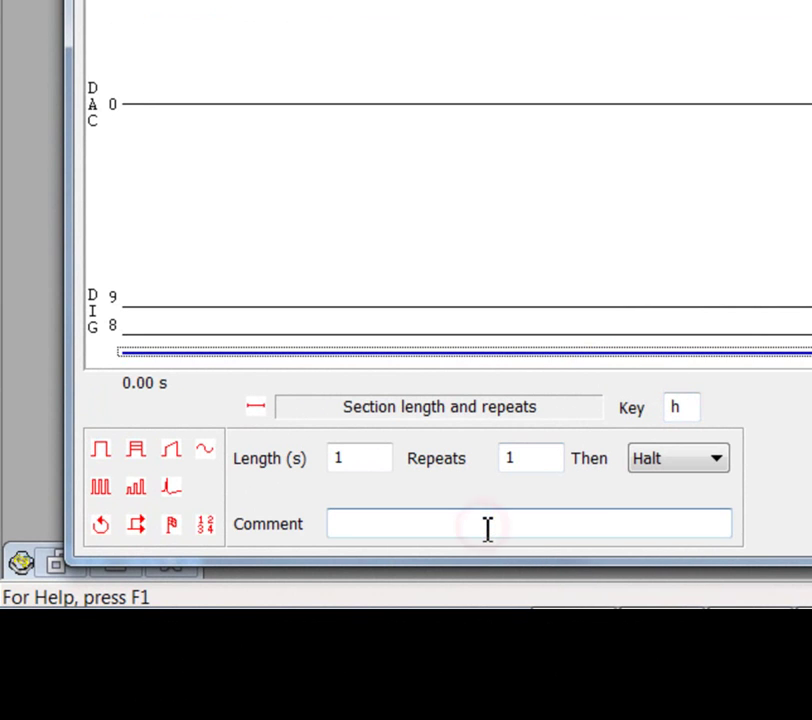
type("Halt")
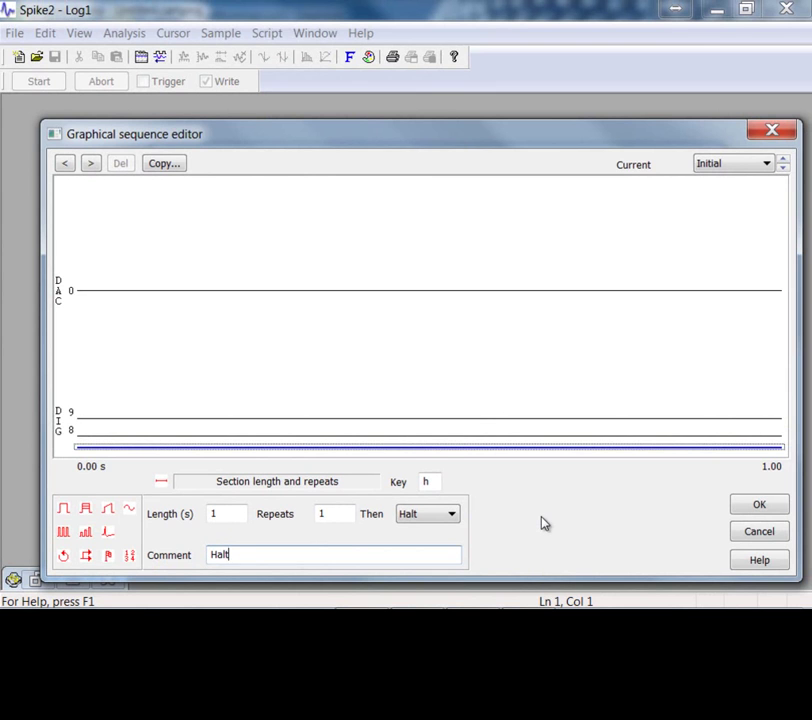
Switch to Key A and give it key a, 5 repeats and the comment 'Repeat all 5 times'.
left_click(785, 162)
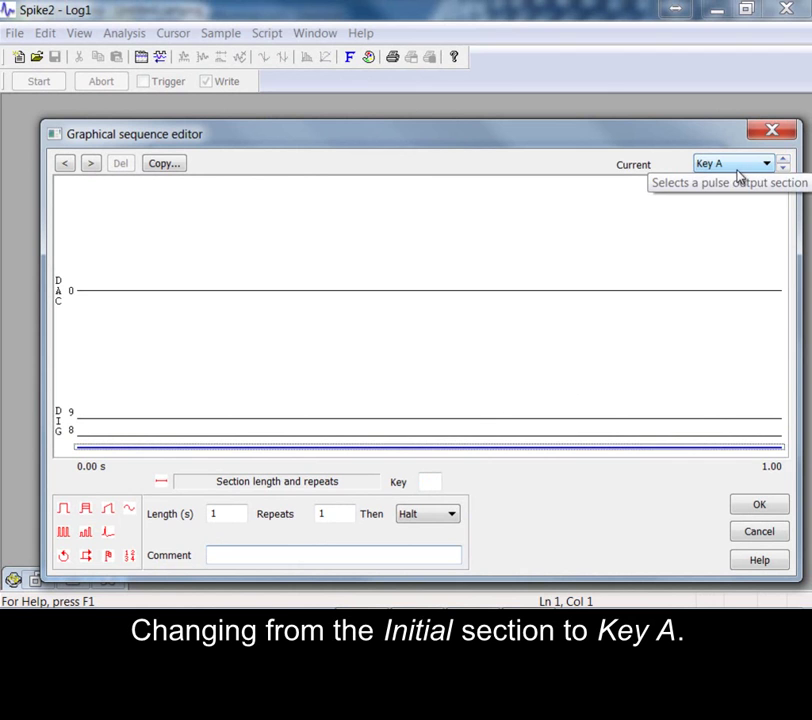
left_click(429, 481)
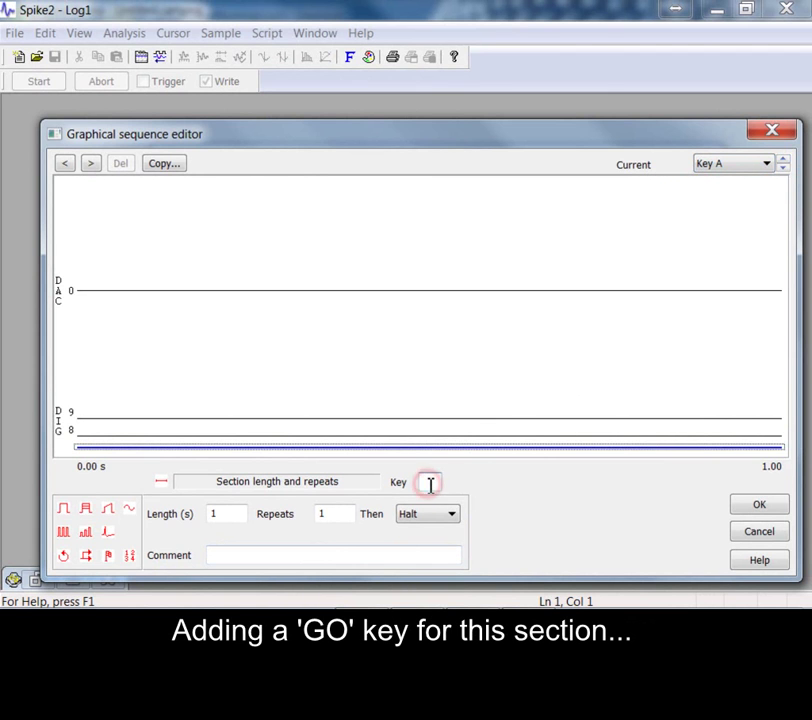
type("a")
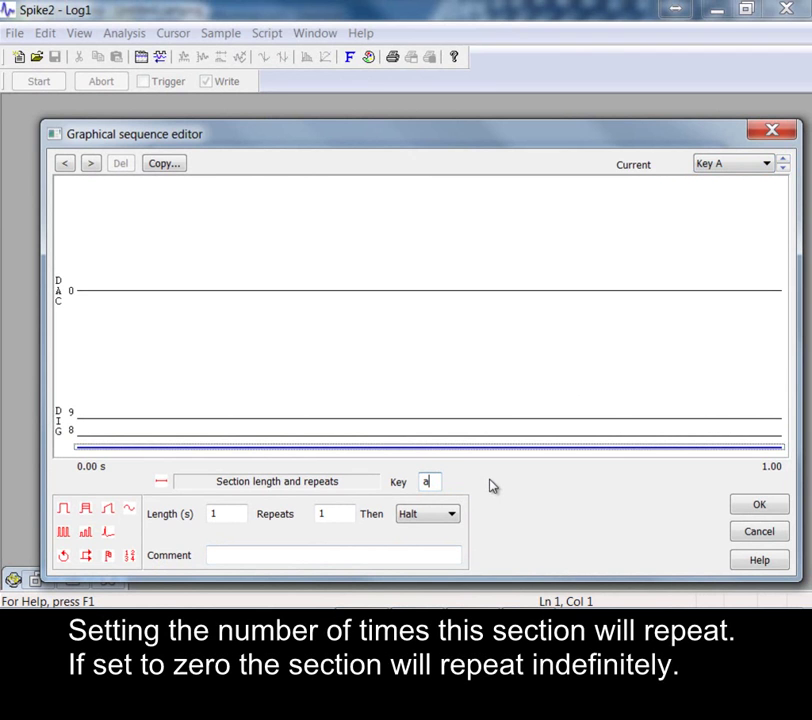
double_click(337, 514)
type("5")
key("Tab")
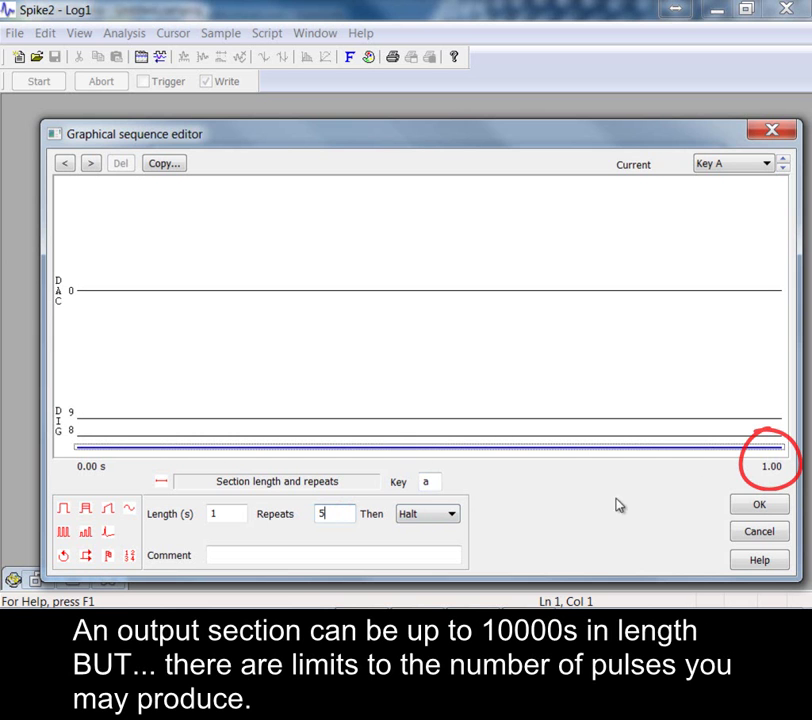
left_click(417, 555)
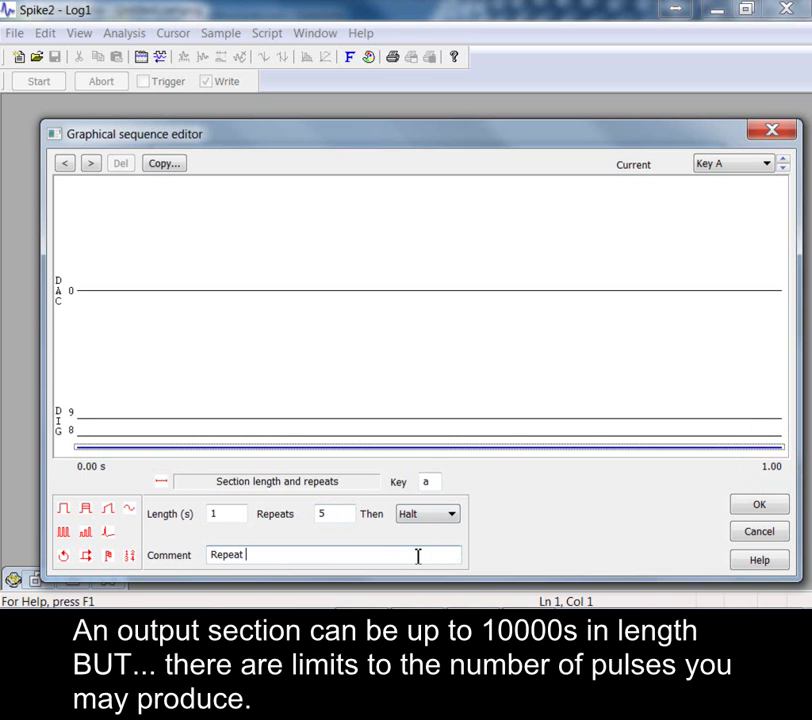
type("Repeat all 5 times")
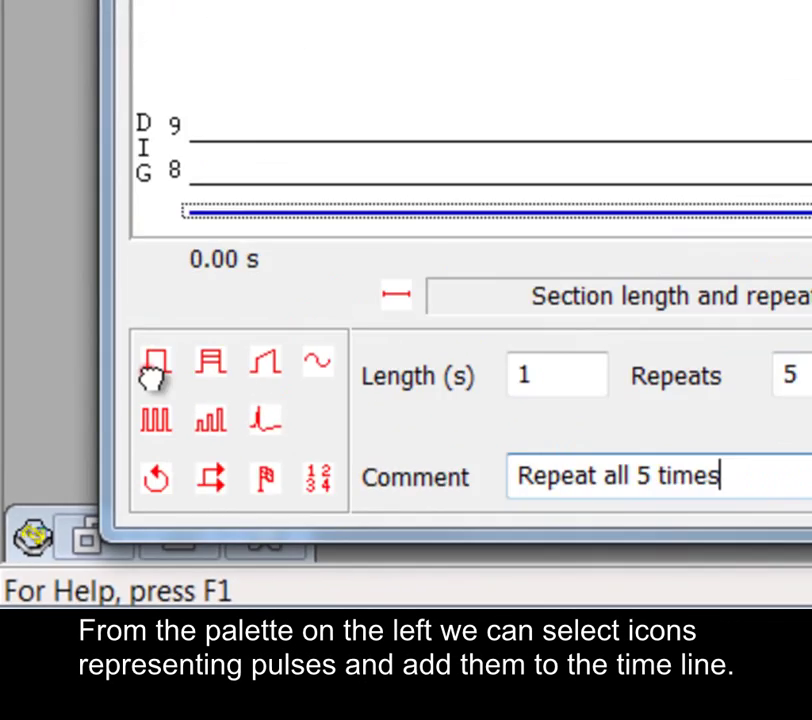
Place a square pulse on DIG 8 near 0 s and a pulse train on DIG 9 at 0.55 s.
left_click(248, 215)
left_click_drag(61, 511, 95, 441)
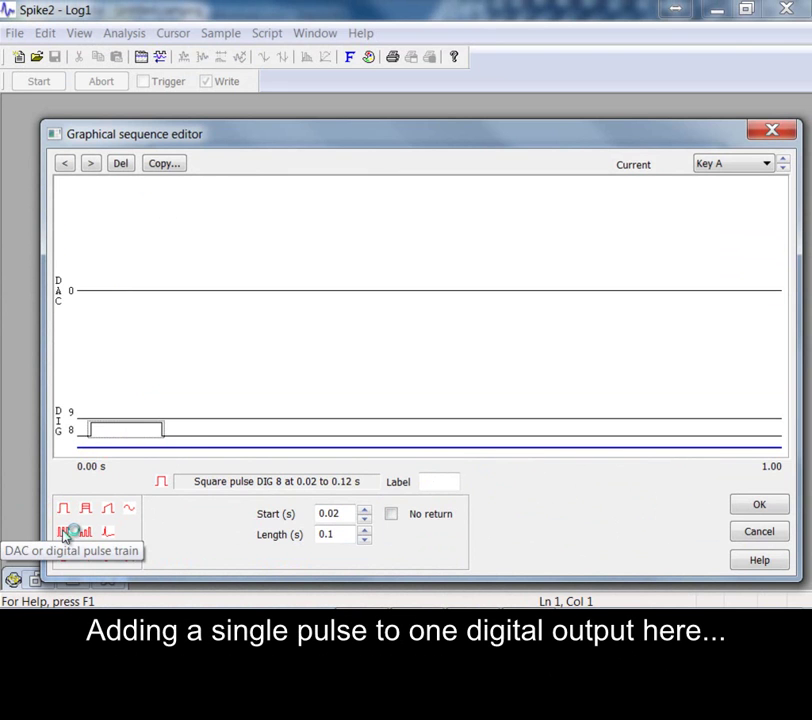
left_click_drag(63, 532, 464, 421)
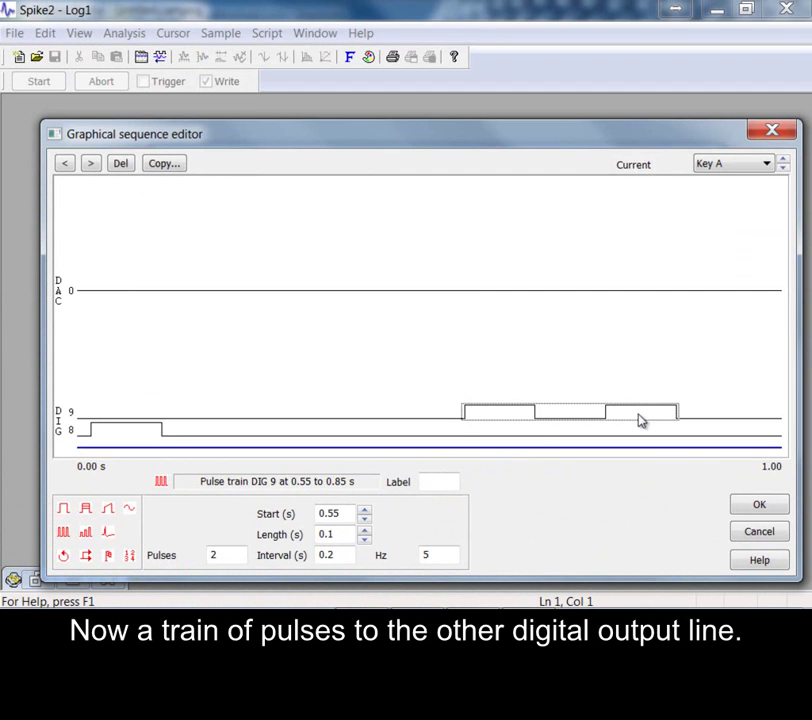
Set the DIG 9 pulse train to 0.02 s intervals and 20 pulses.
left_click(330, 555)
type("0.")
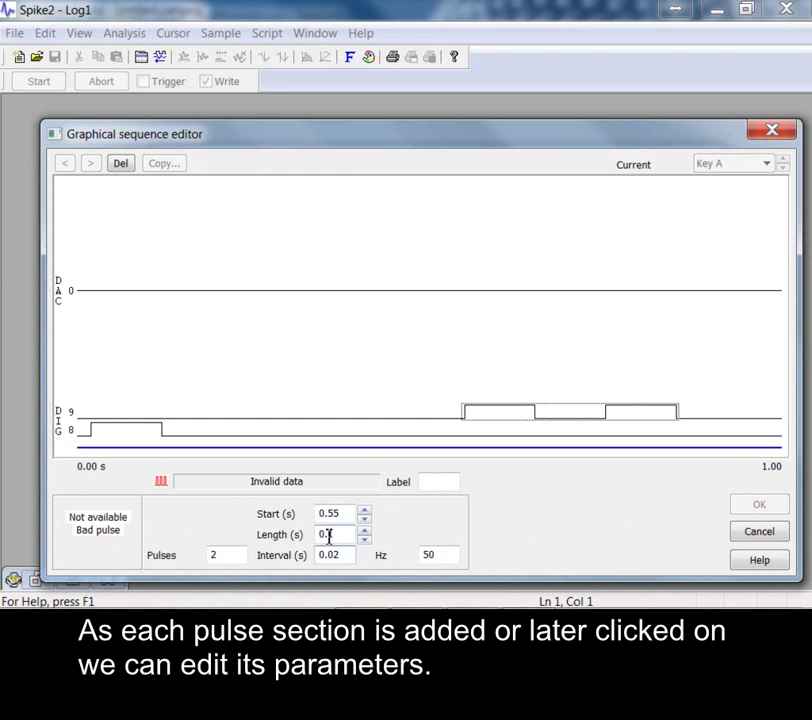
type("01")
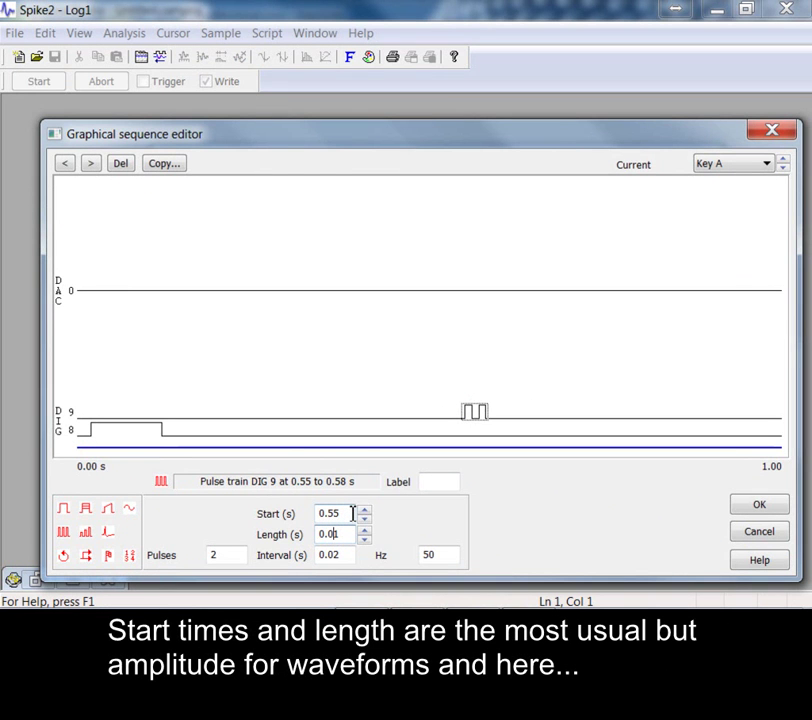
left_click(225, 556)
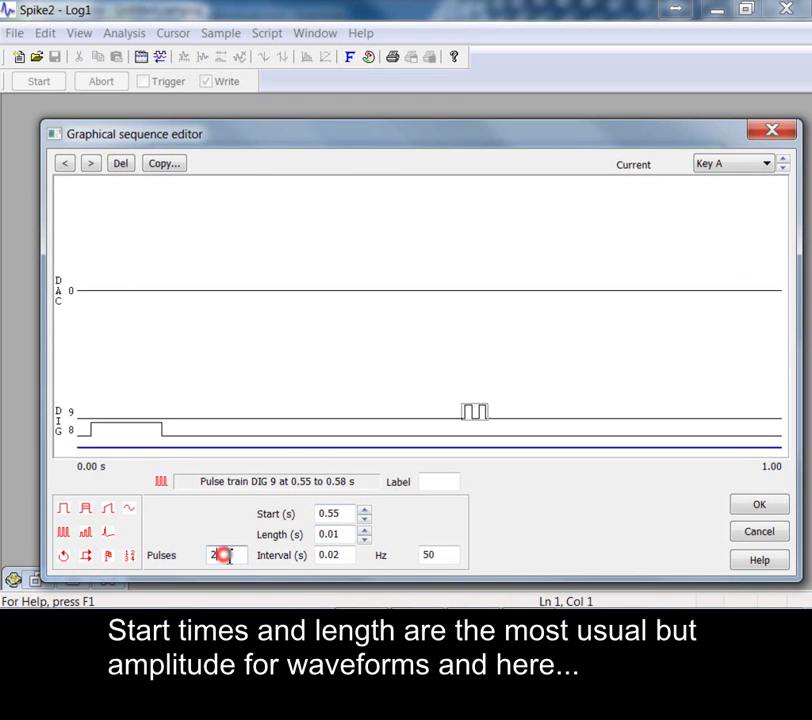
type("0")
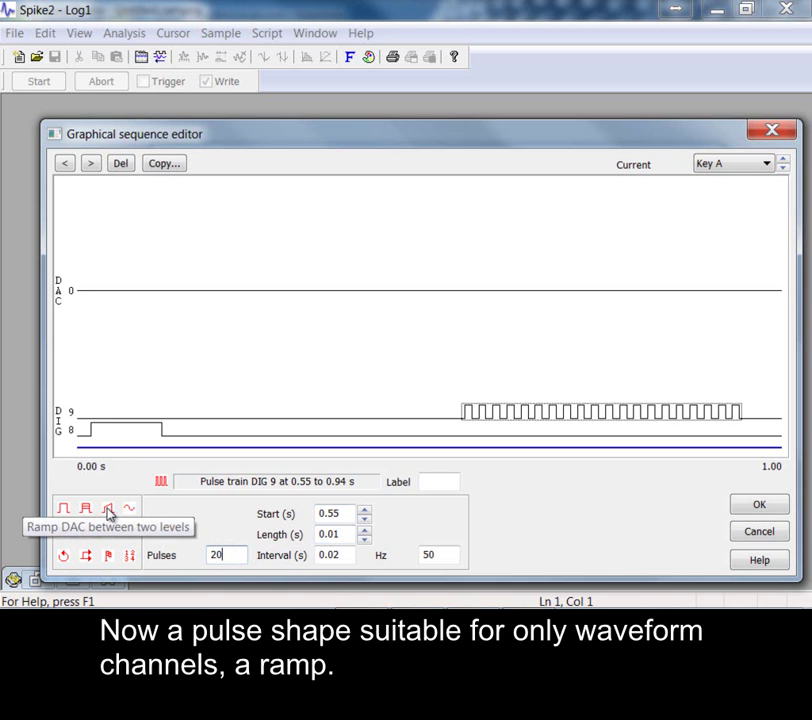
Add a ramp followed by a 1 V, 10 Hz sine wave to Key A's DAC 0 output.
mouse_move(108, 510)
left_mouse_down()
mouse_move(116, 372)
mouse_move(186, 302)
left_mouse_up()
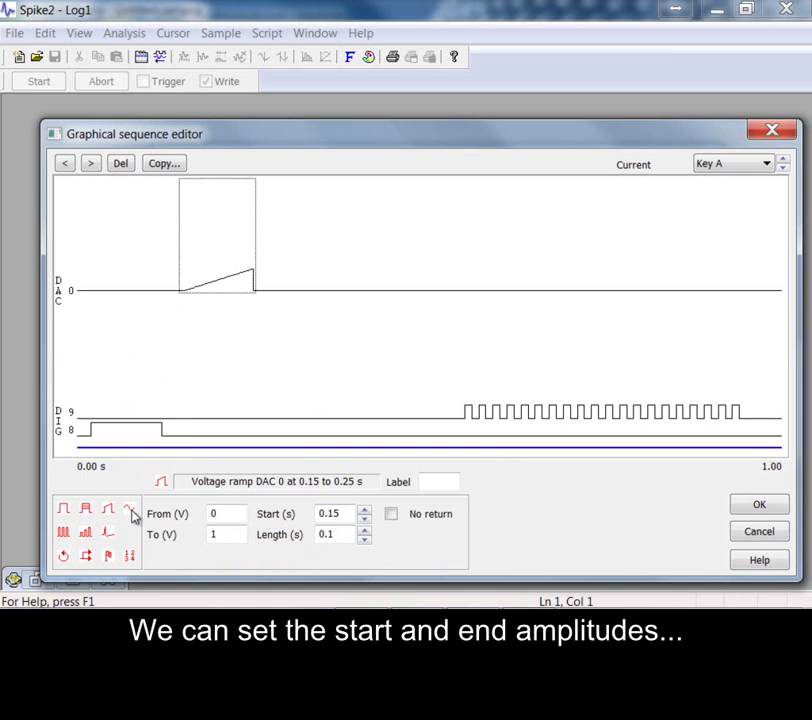
left_click_drag(132, 514, 265, 305)
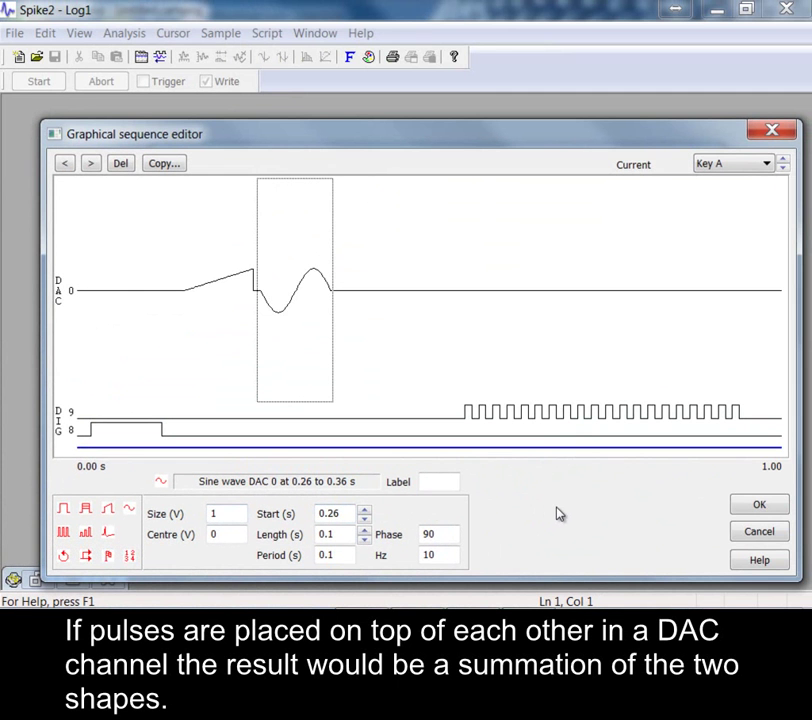
left_click(559, 513)
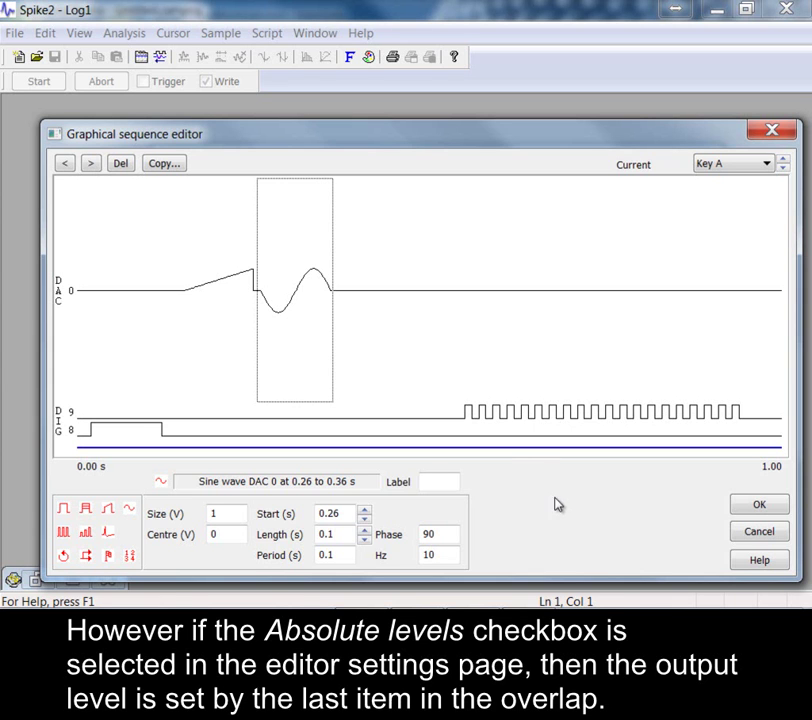
left_click(514, 449)
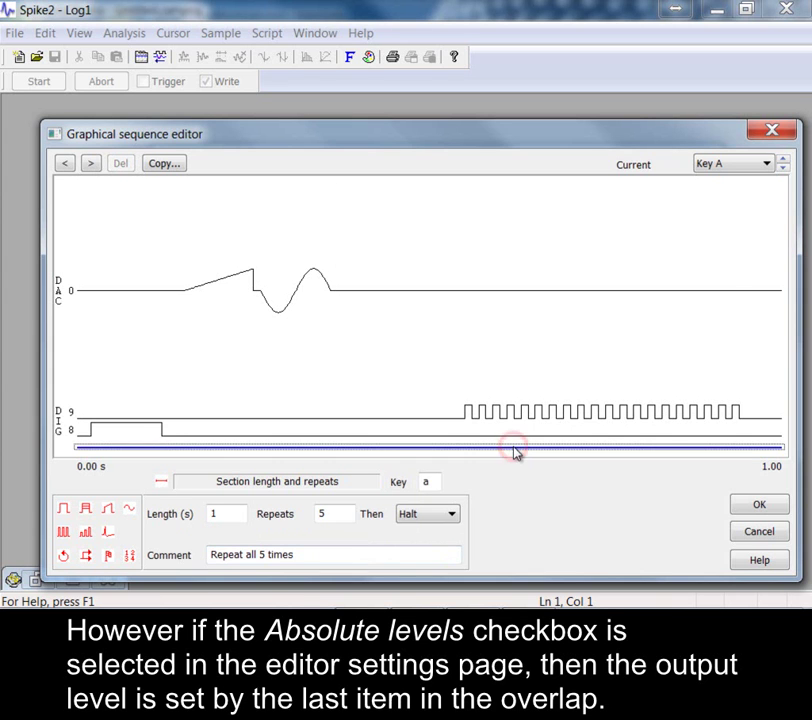
Set Key A's Then option to Key B.
left_click(417, 521)
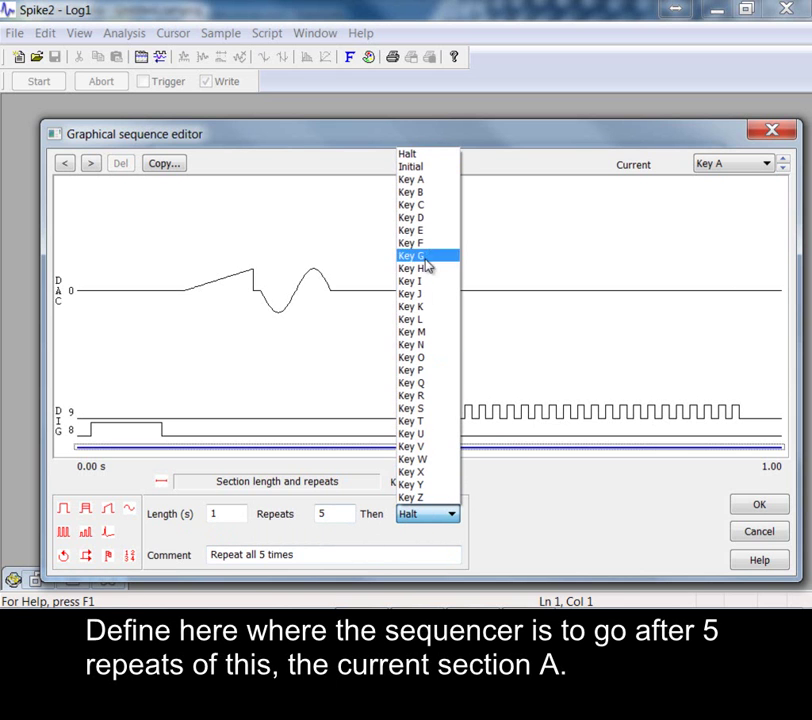
left_click(425, 192)
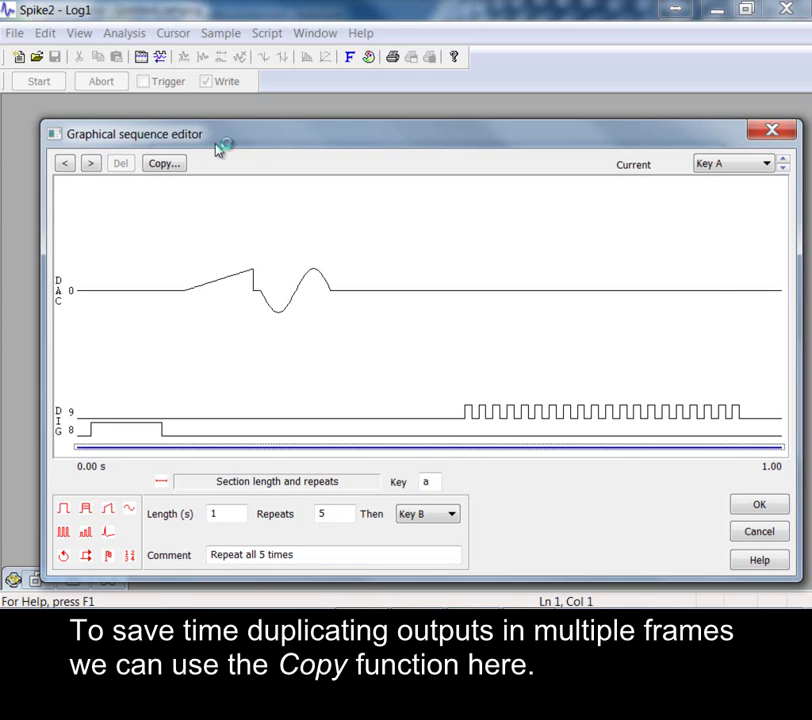
Copy digital bits 8 and 9 and the section length from Key A through Key B.
left_click(168, 165)
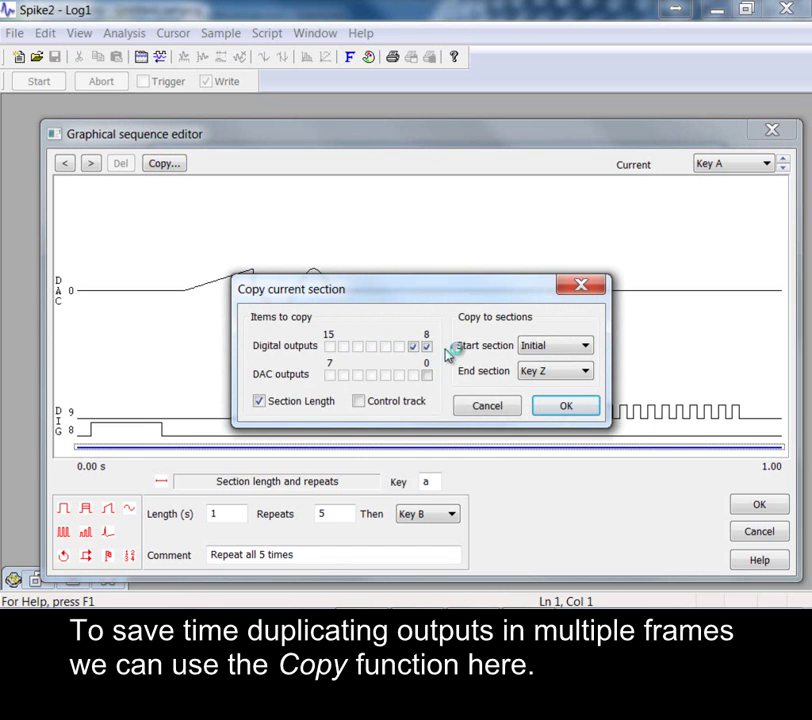
left_click(426, 374)
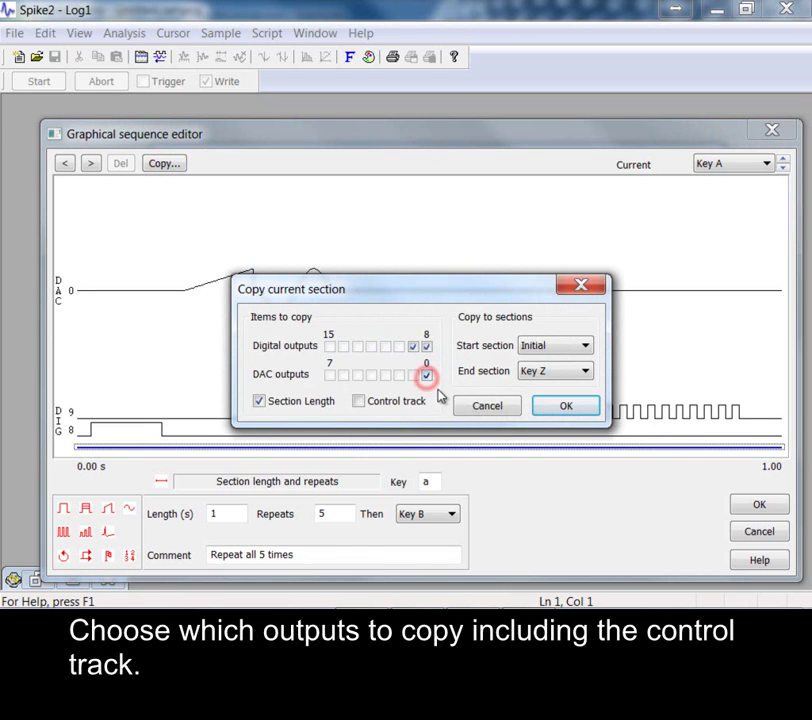
left_click(427, 376)
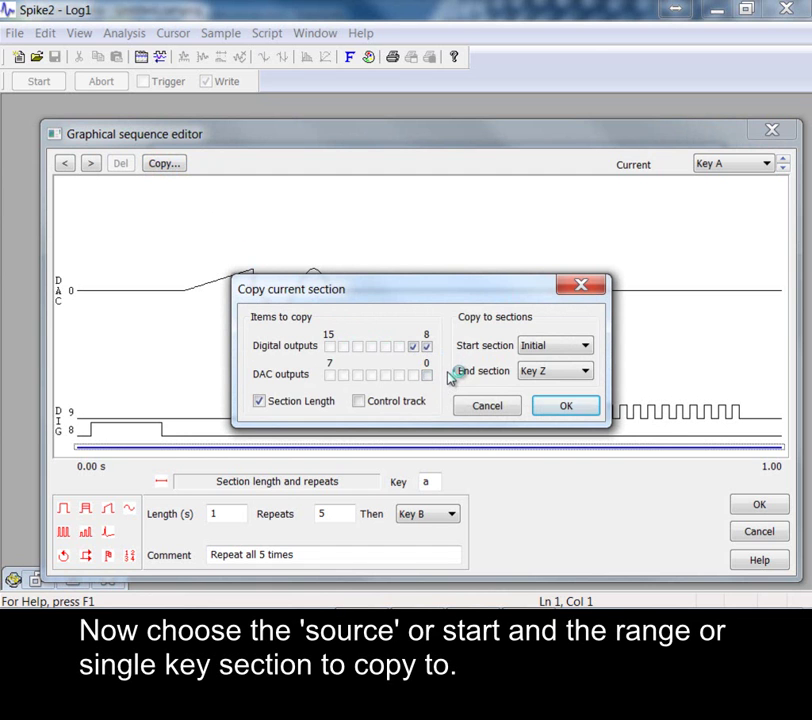
left_click(557, 350)
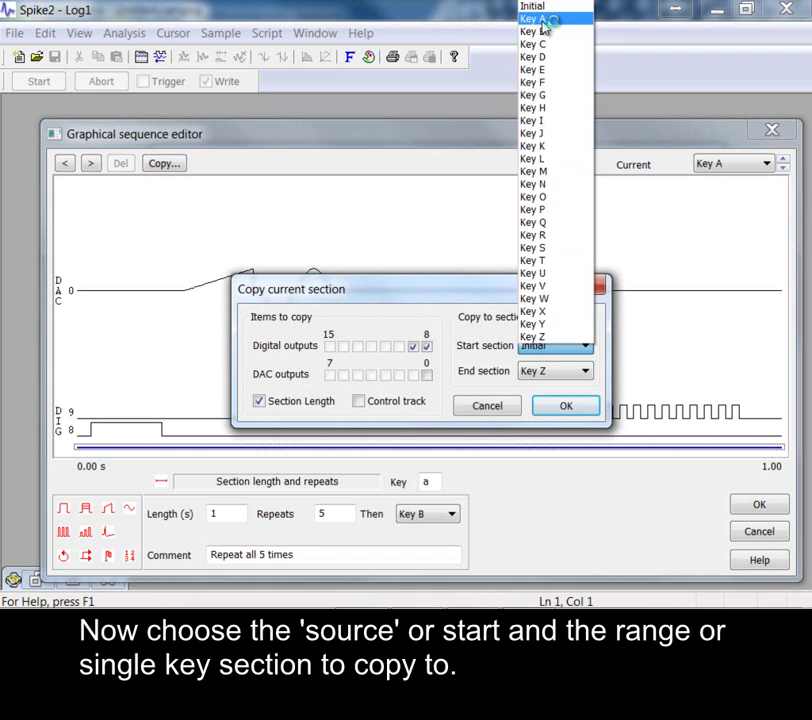
left_click(543, 20)
left_click(583, 372)
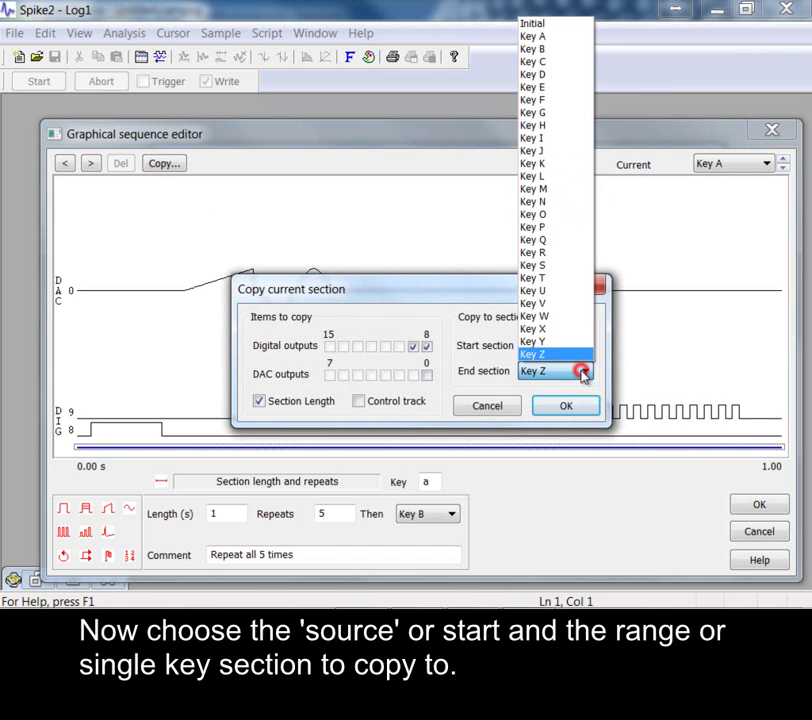
left_click(560, 50)
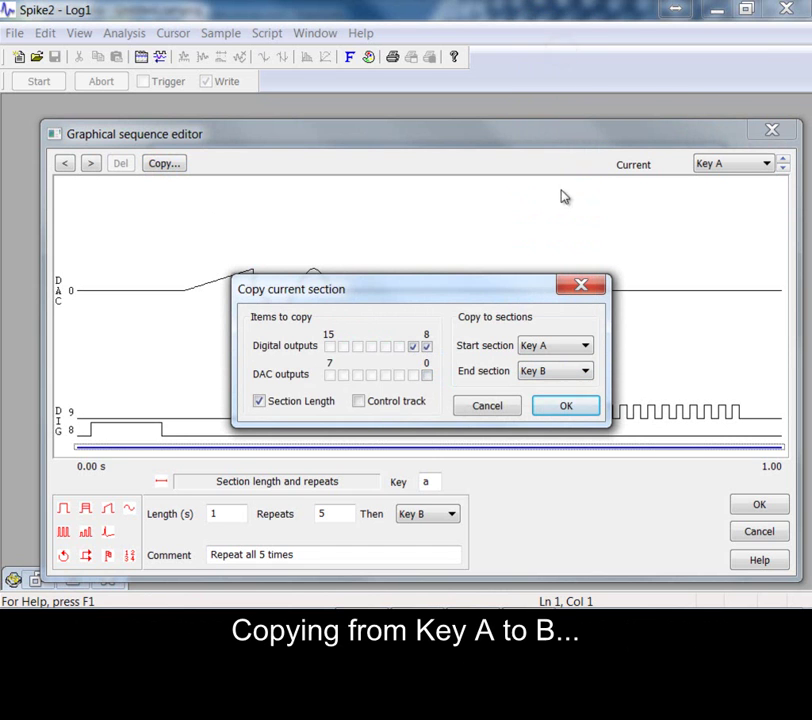
left_click(566, 408)
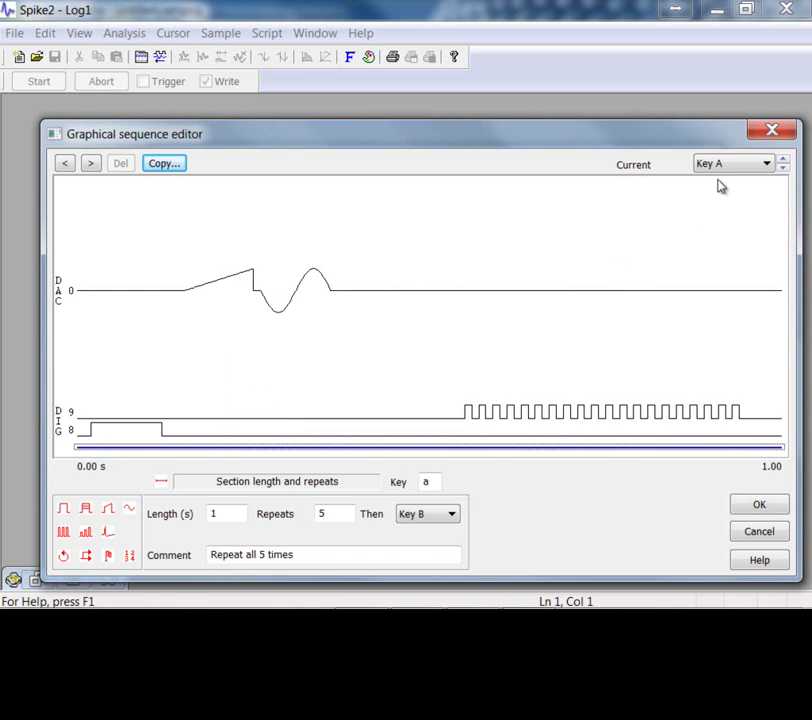
Compare the Key A, Key B and Key C sections, finishing on Key B.
left_click(768, 164)
left_click(758, 205)
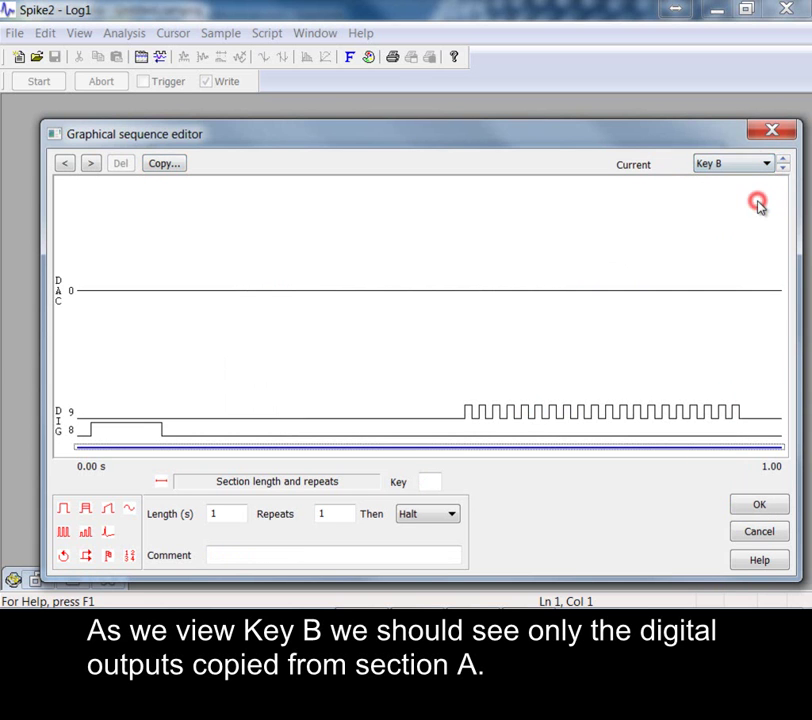
left_click(782, 161)
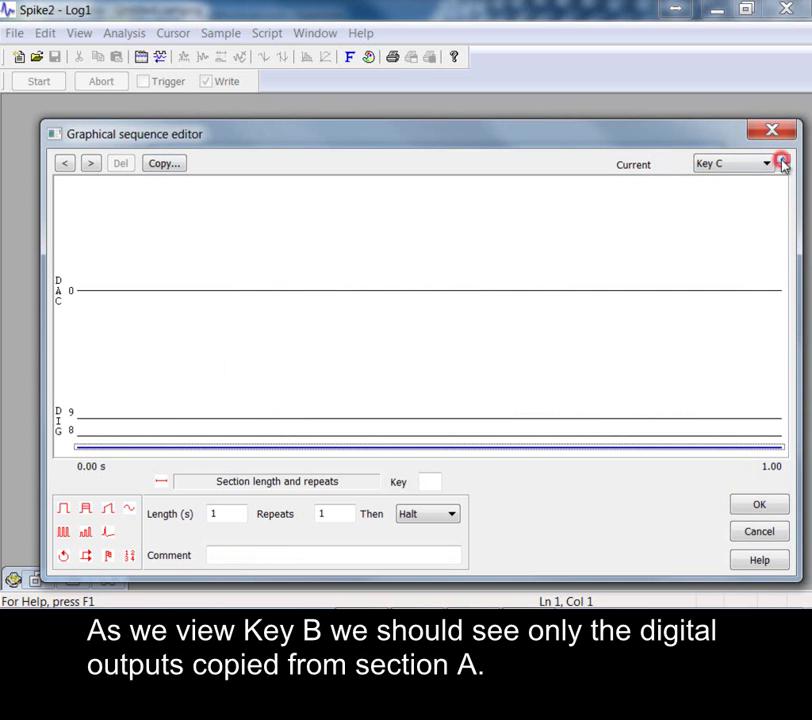
left_click(784, 171)
left_click(784, 172)
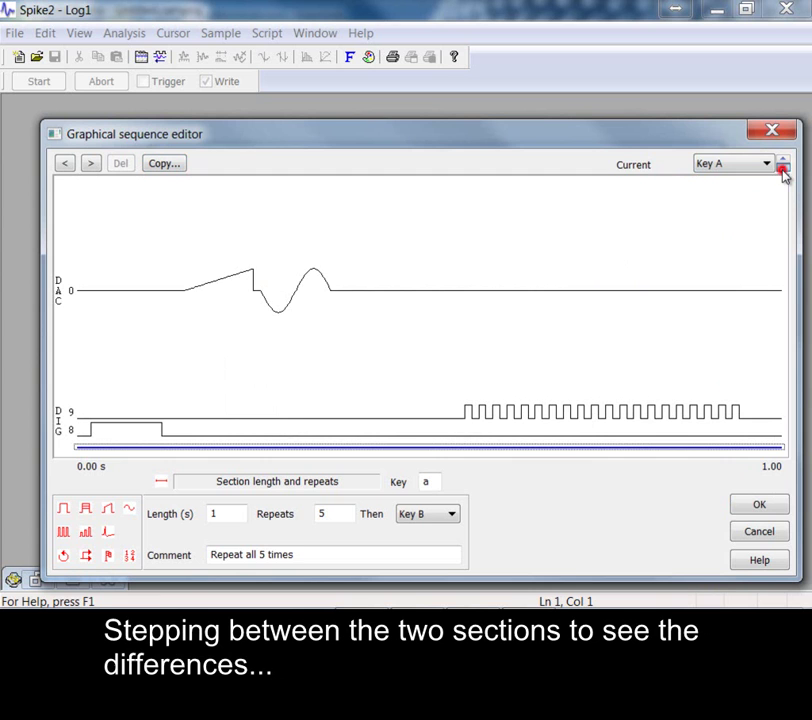
left_click(784, 162)
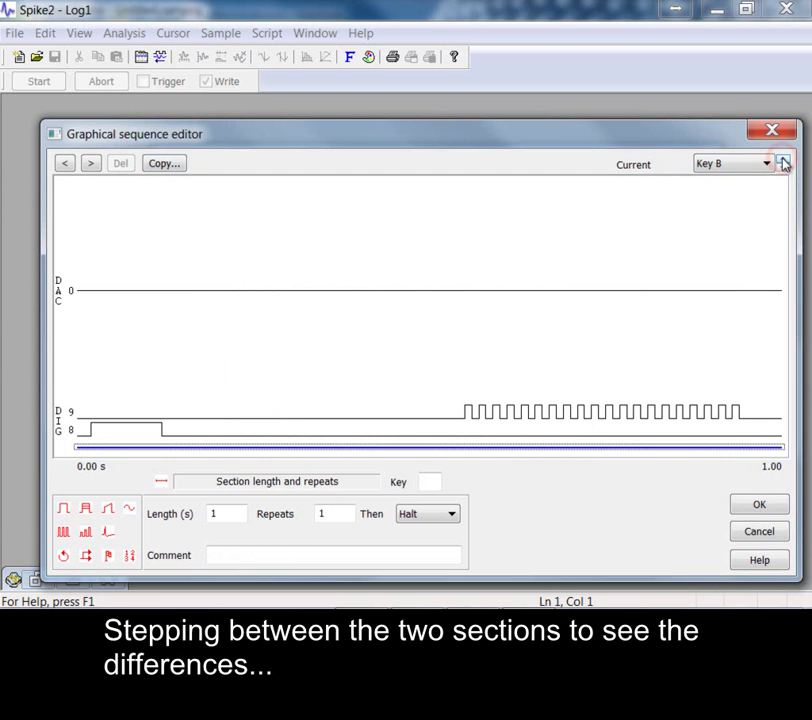
left_click(784, 168)
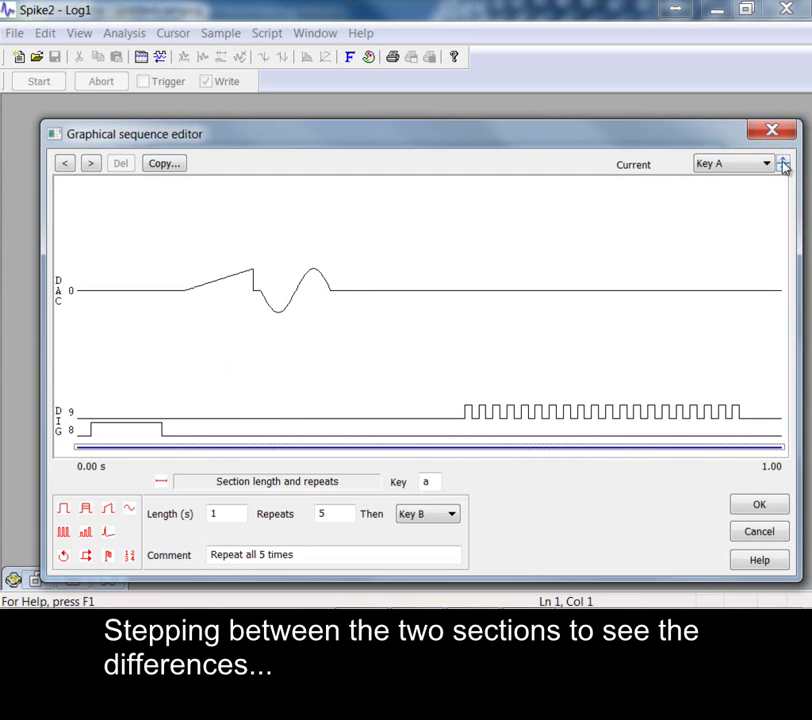
left_click(784, 168)
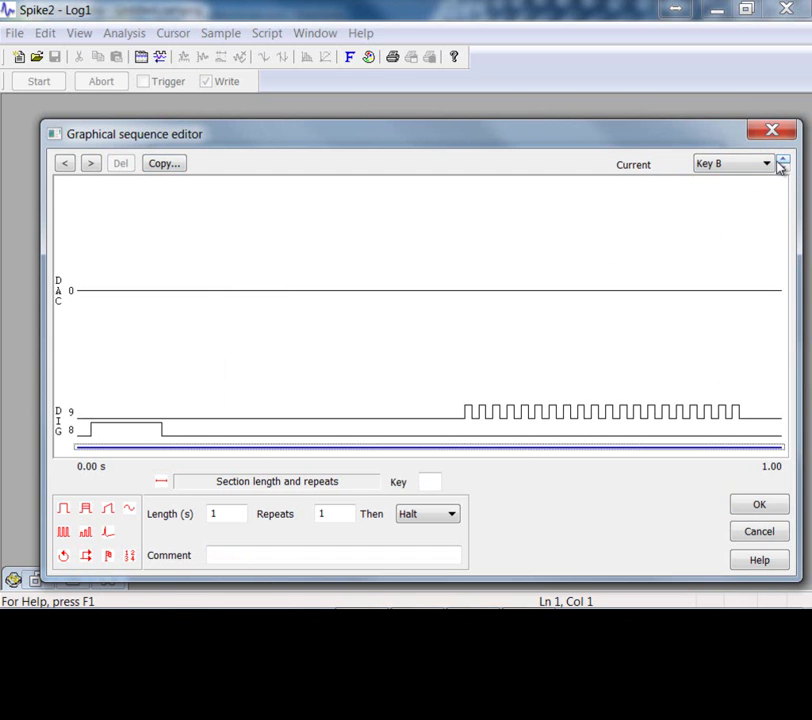
left_click(779, 167)
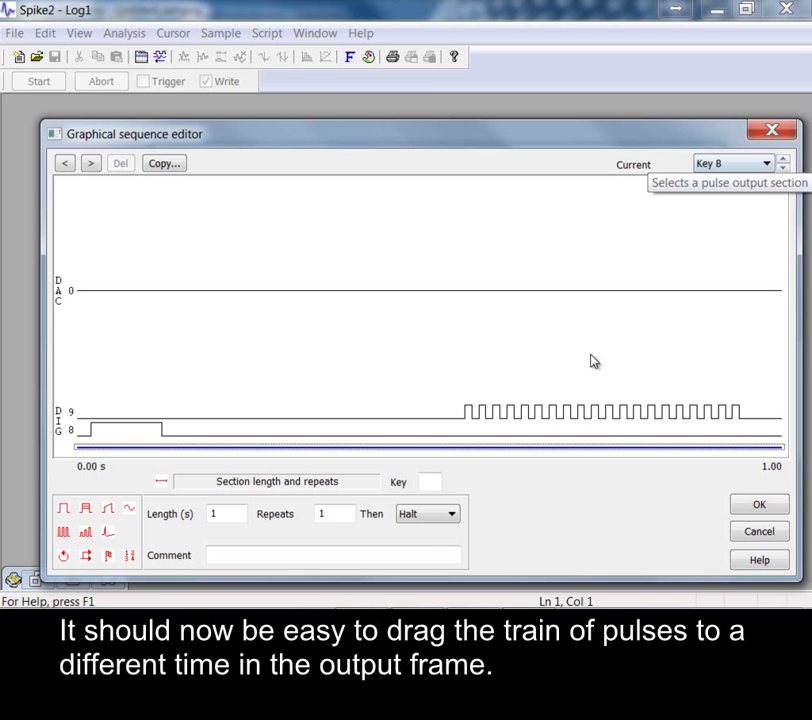
Move the DIG 9 pulse train earlier and add a random-delay wait at 0.17 s (0.001–1 s).
mouse_move(555, 411)
left_mouse_down()
mouse_move(335, 427)
mouse_move(307, 417)
left_mouse_up()
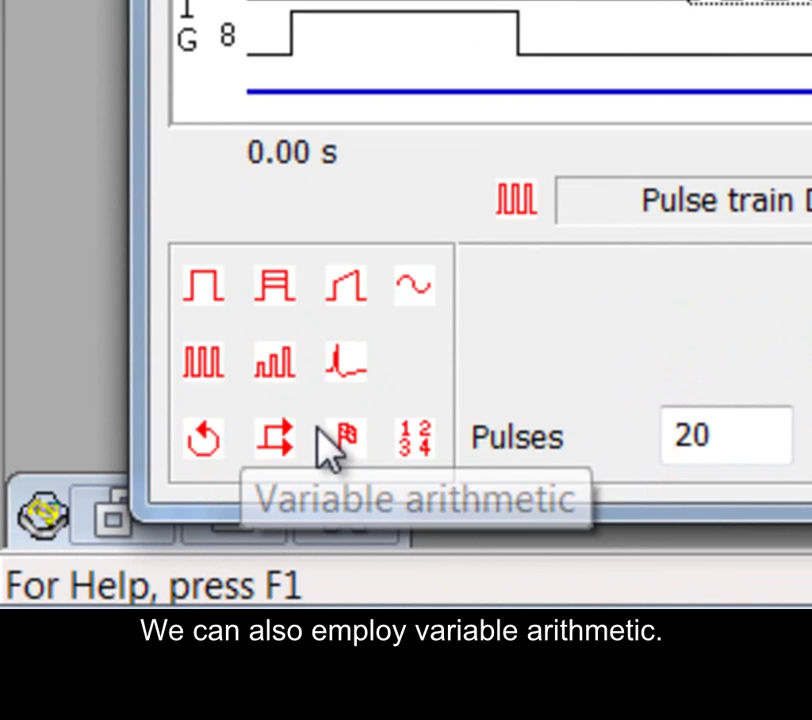
left_click_drag(203, 438, 466, 252)
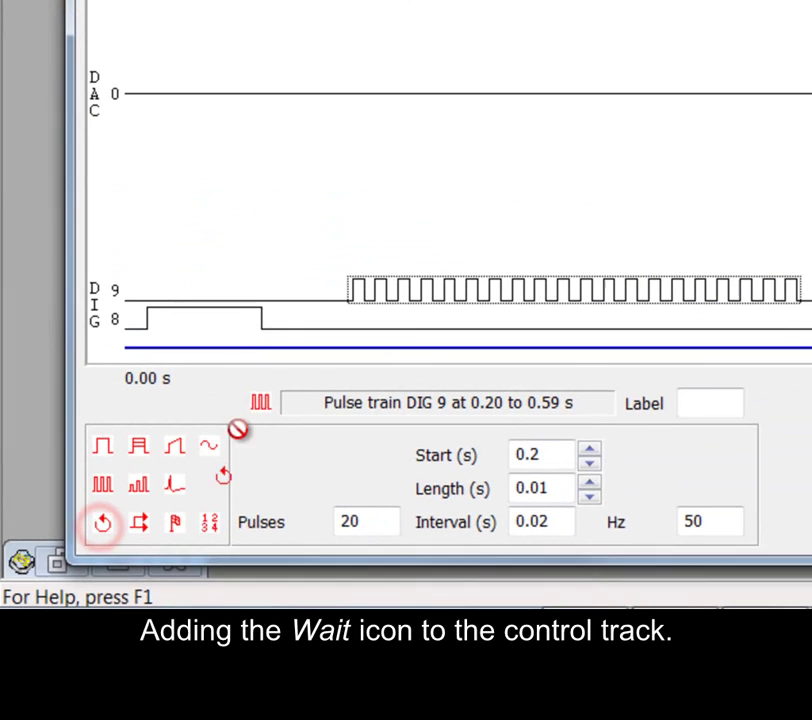
left_click_drag(237, 429, 315, 327)
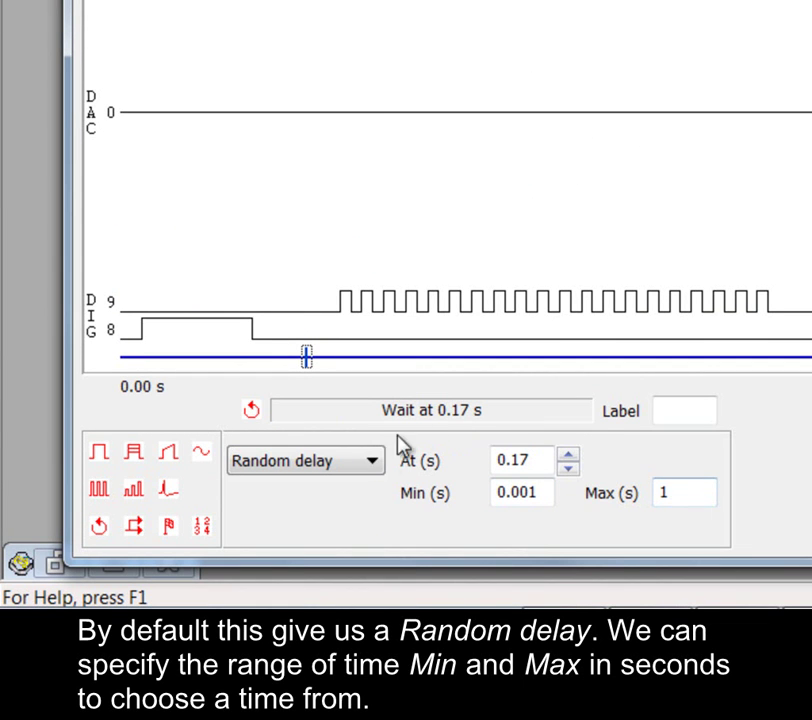
left_click(374, 463)
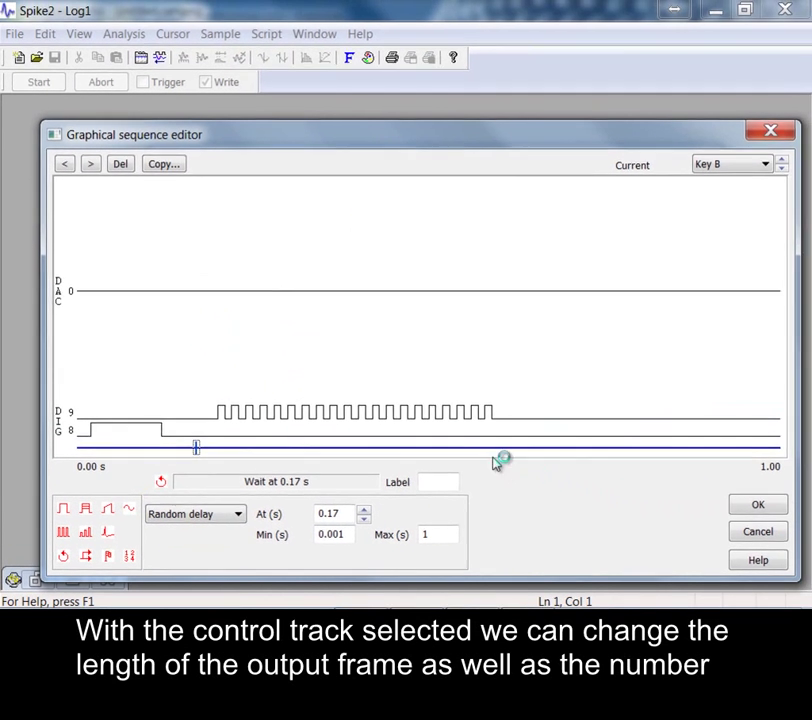
Make the Key B section return to Initial when it finishes.
left_click(773, 356)
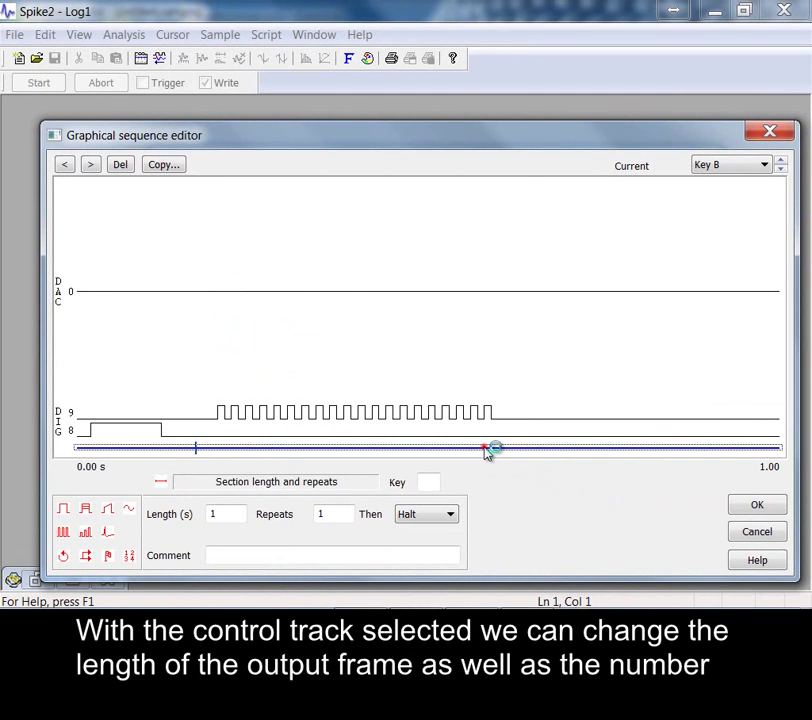
left_click(420, 514)
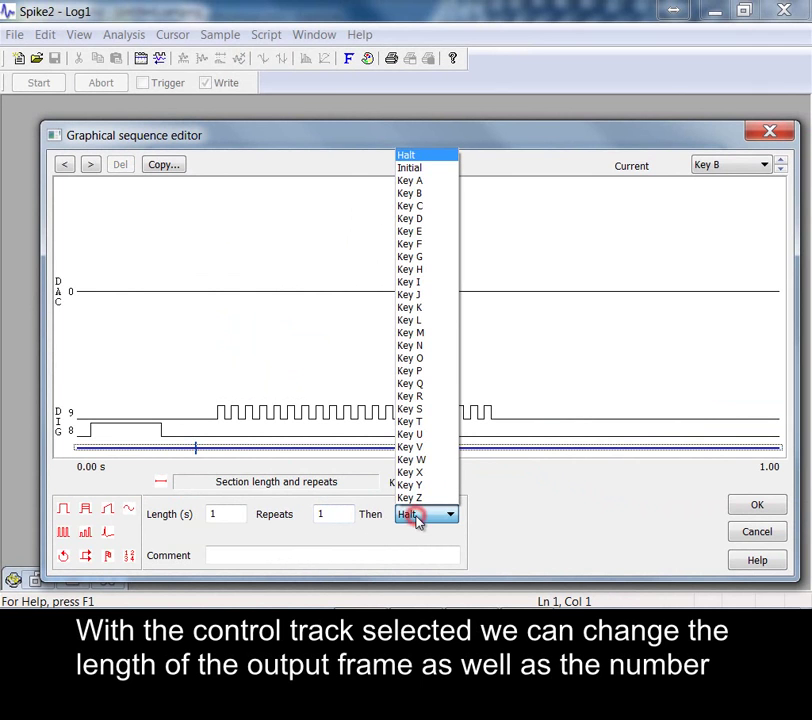
left_click(433, 170)
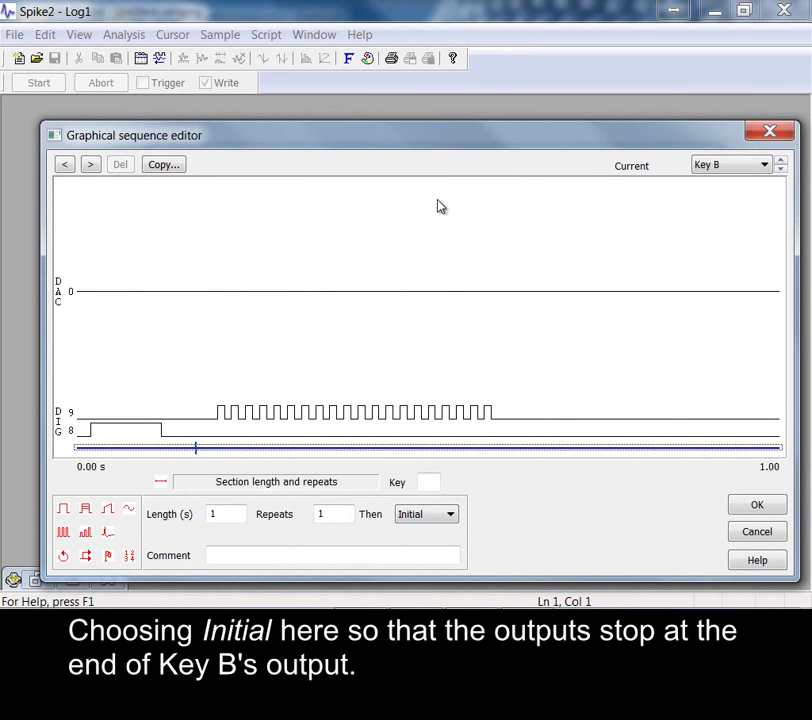
Assign the section key b and add the comment 'TTL pulses only'.
left_click(433, 482)
type("b")
left_click(492, 481)
left_click(410, 556)
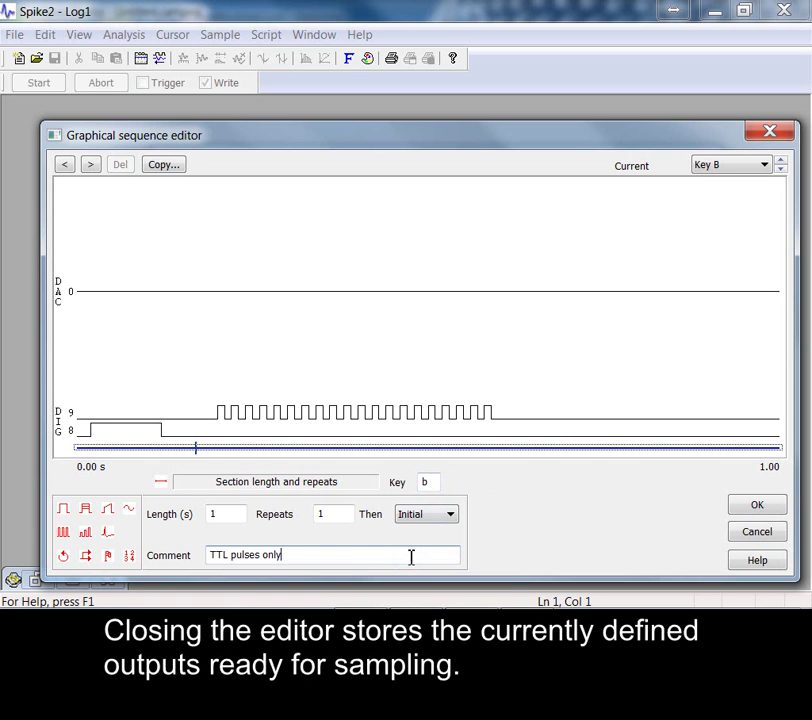
left_click(747, 507)
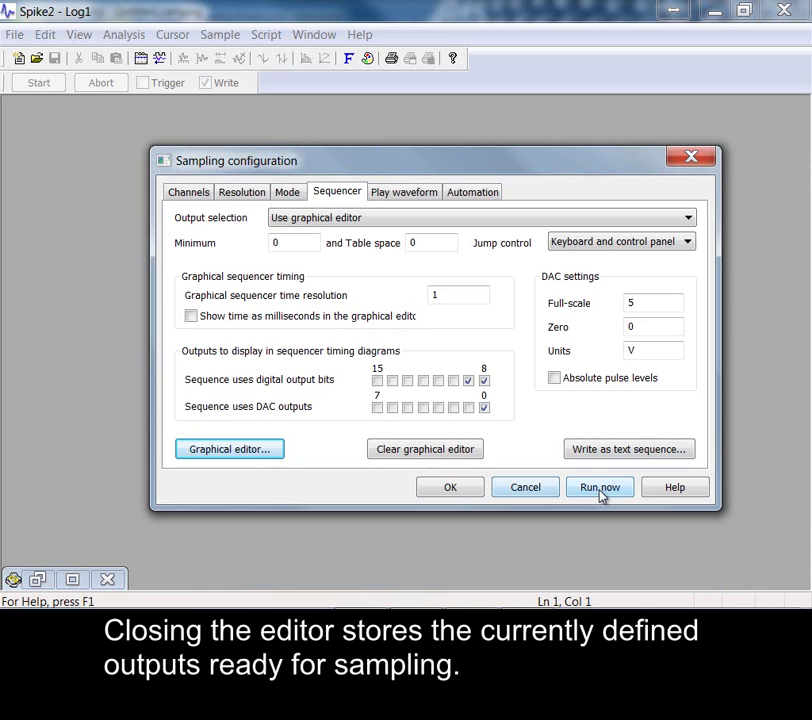
left_click(601, 489)
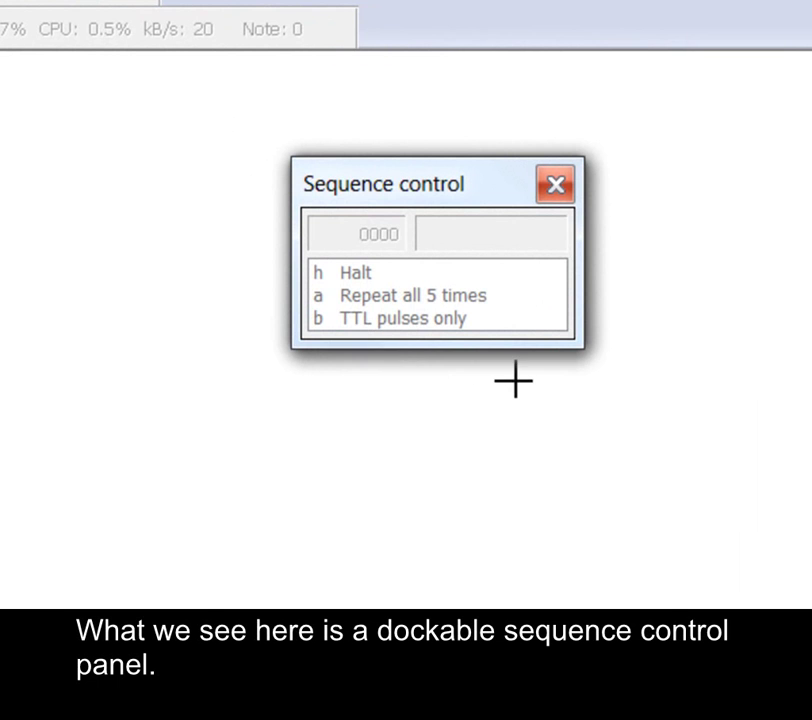
left_click_drag(476, 196, 565, 2)
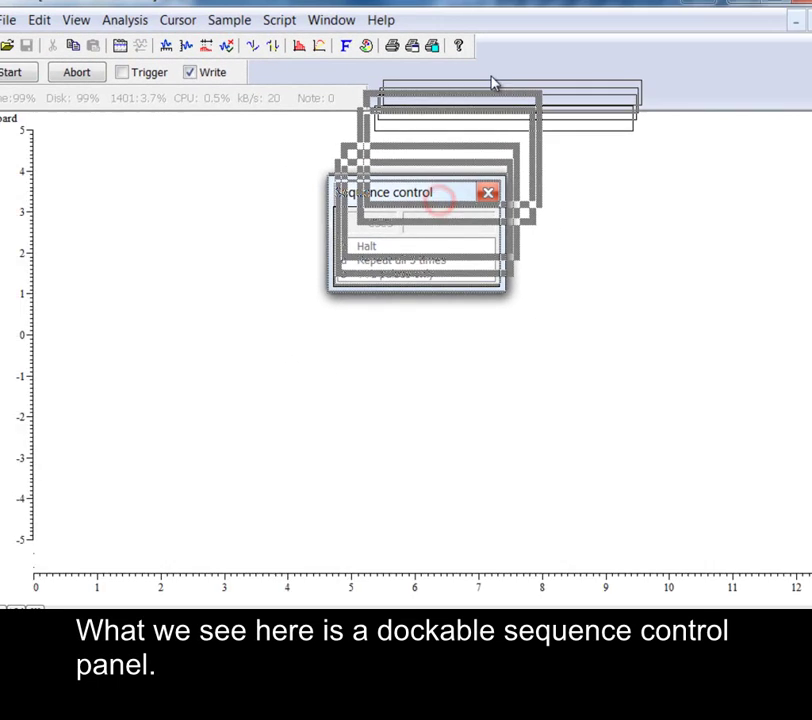
left_click_drag(483, 88, 482, 88)
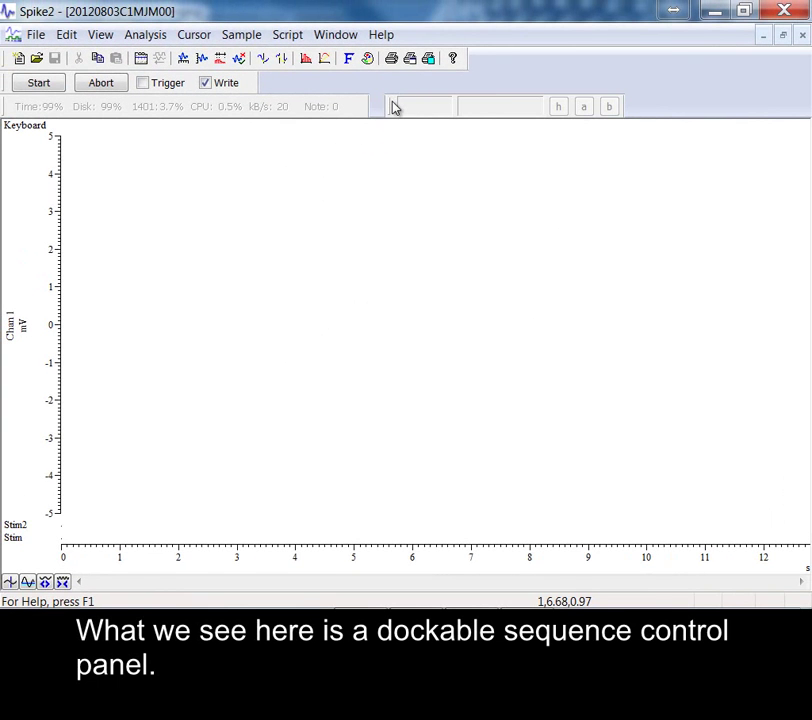
left_click_drag(393, 107, 379, 176)
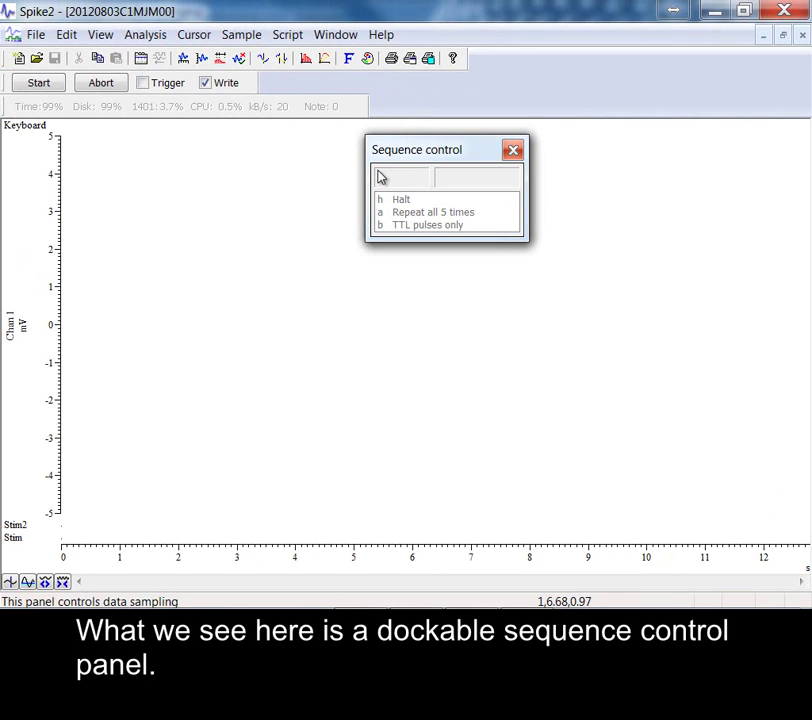
Start sampling and play 'Repeat all 5 times', then 'TTL pulses only'.
left_click(48, 84)
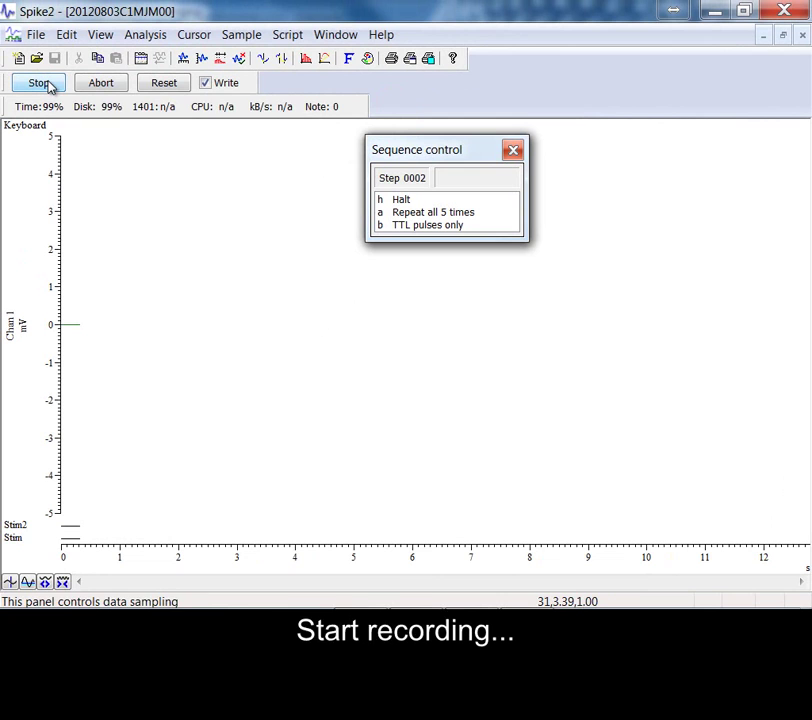
left_click(440, 213)
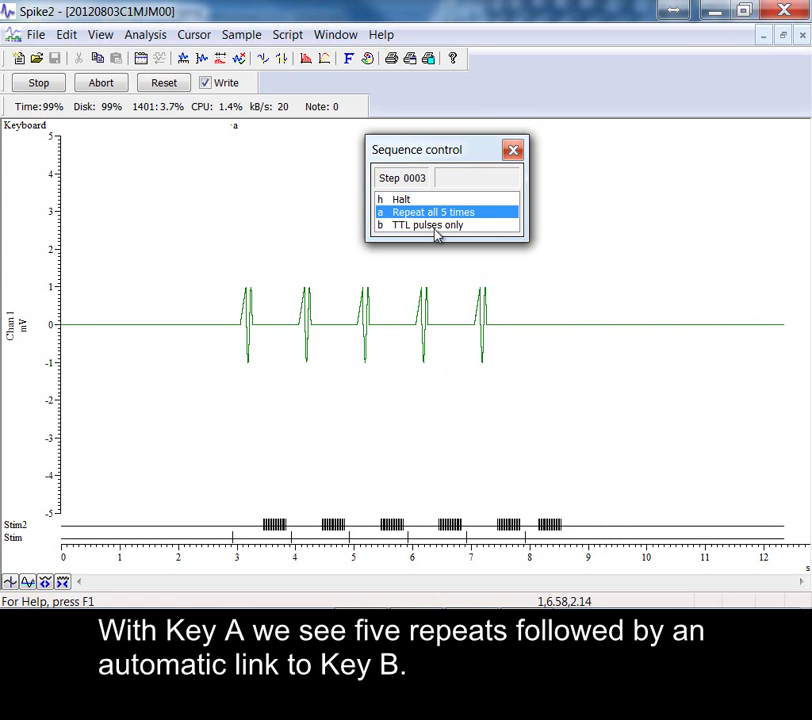
left_click(435, 226)
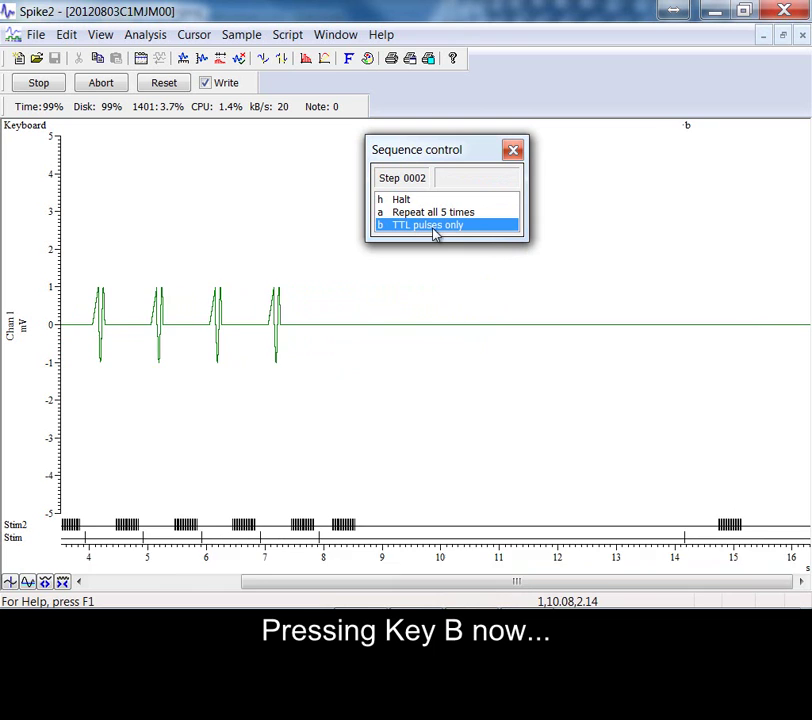
Restart the TTL-pulses-only section several times with b, then halt the sequence with h.
left_click(435, 228)
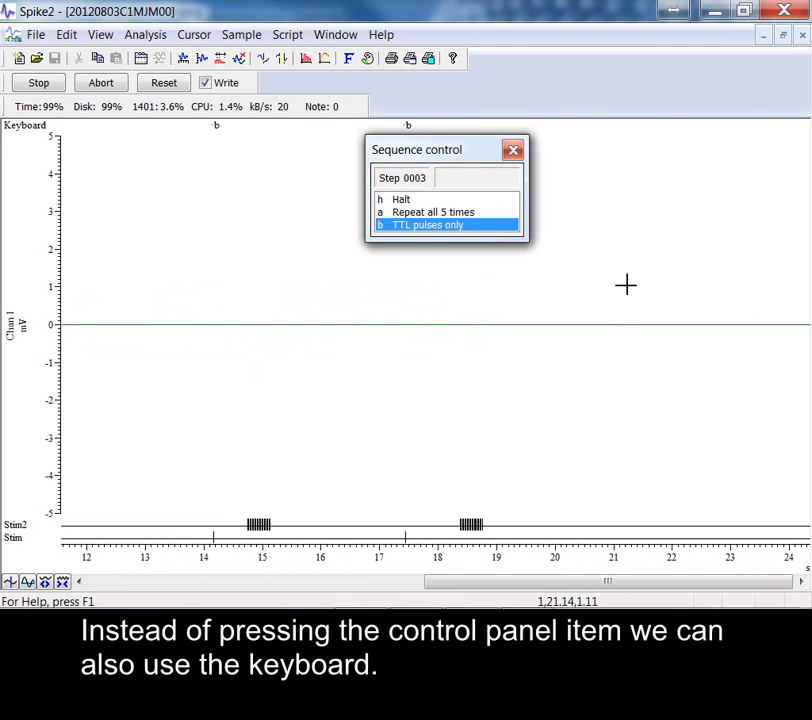
key("b")
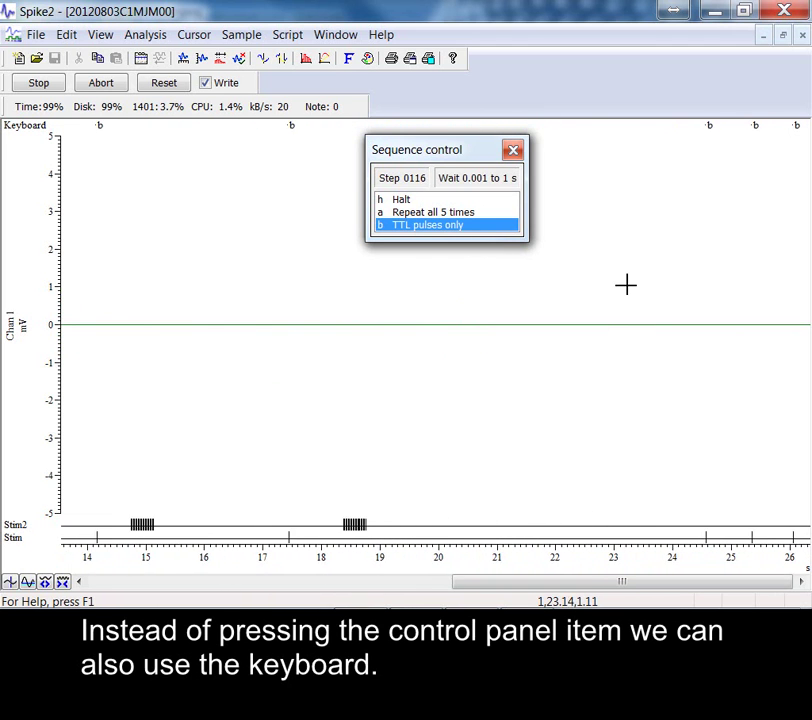
key("b")
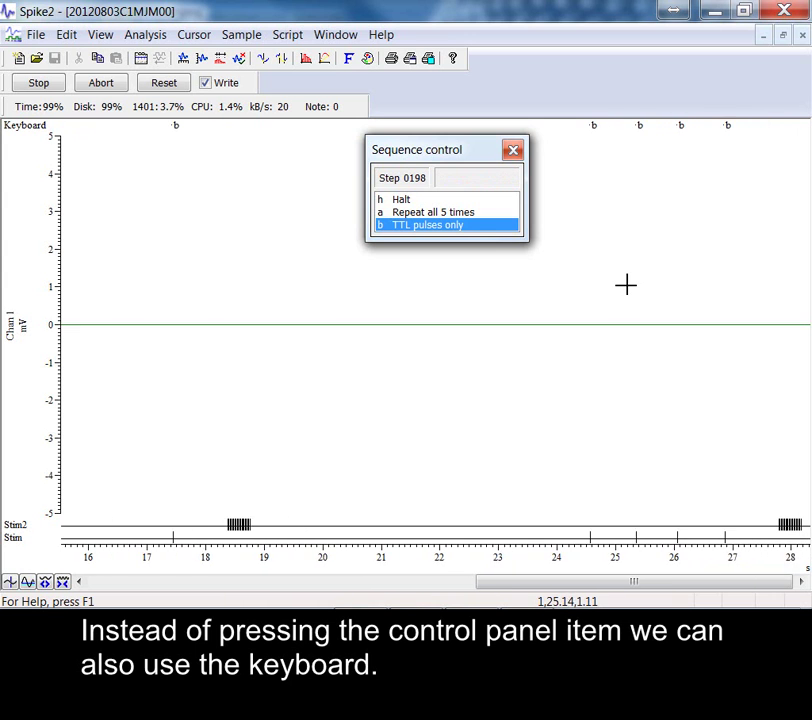
key("b")
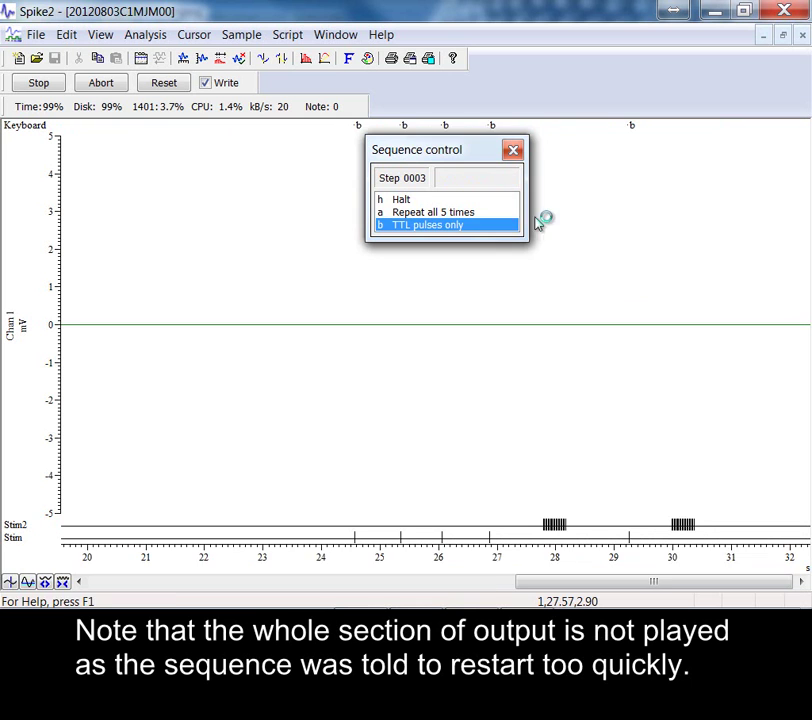
left_click(412, 201)
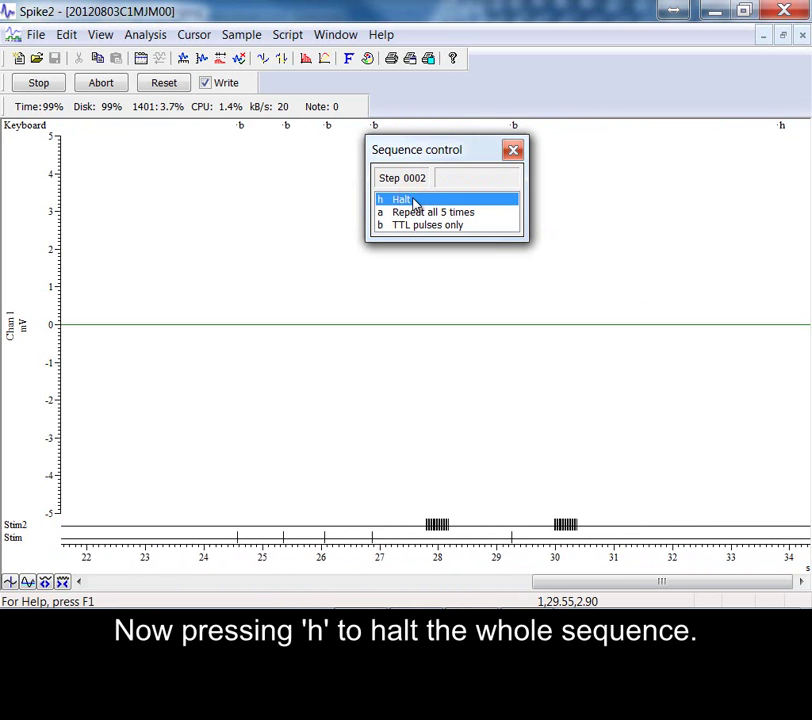
key("h")
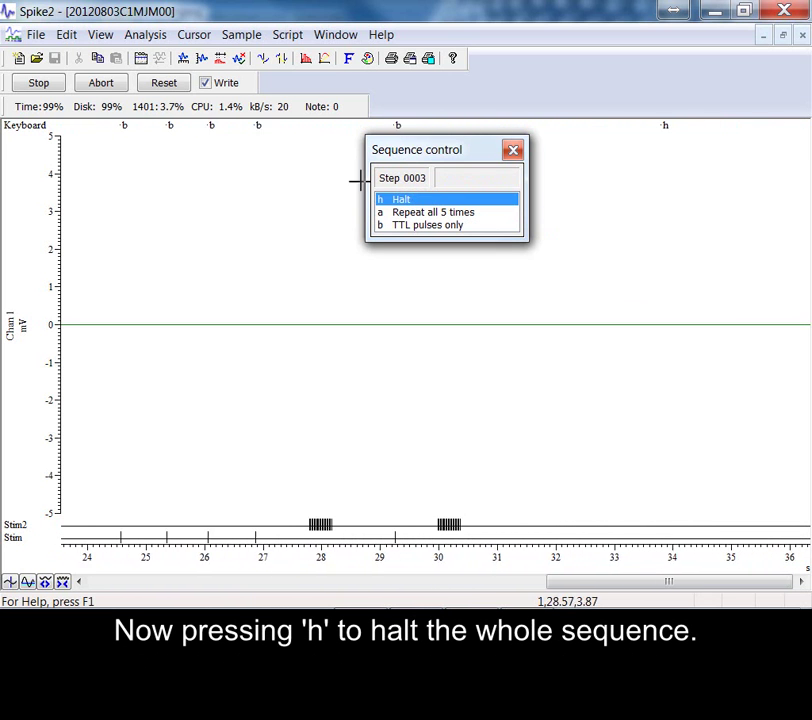
Stop sampling and scroll back to the beginning of the recording.
left_click(38, 84)
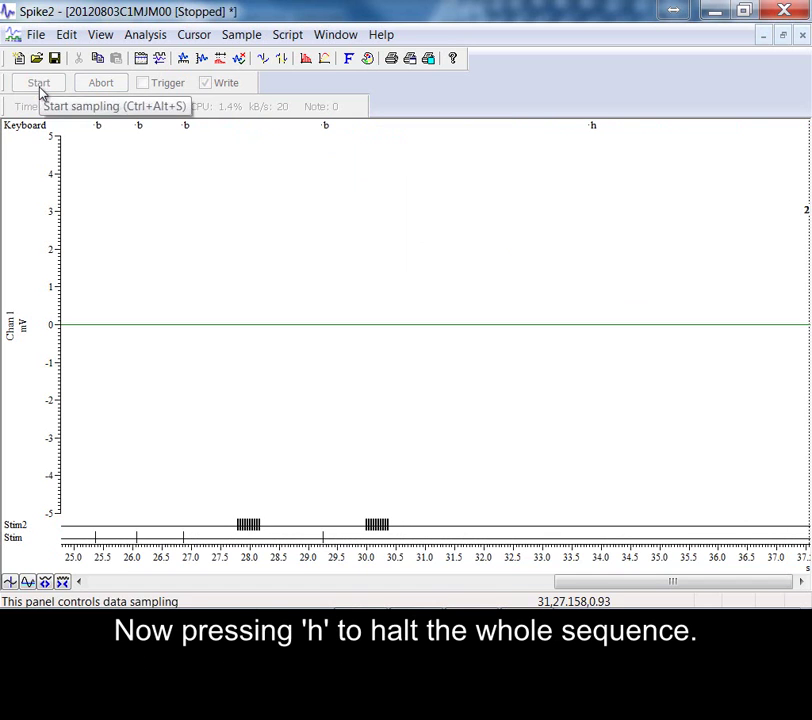
left_click_drag(658, 589, 183, 597)
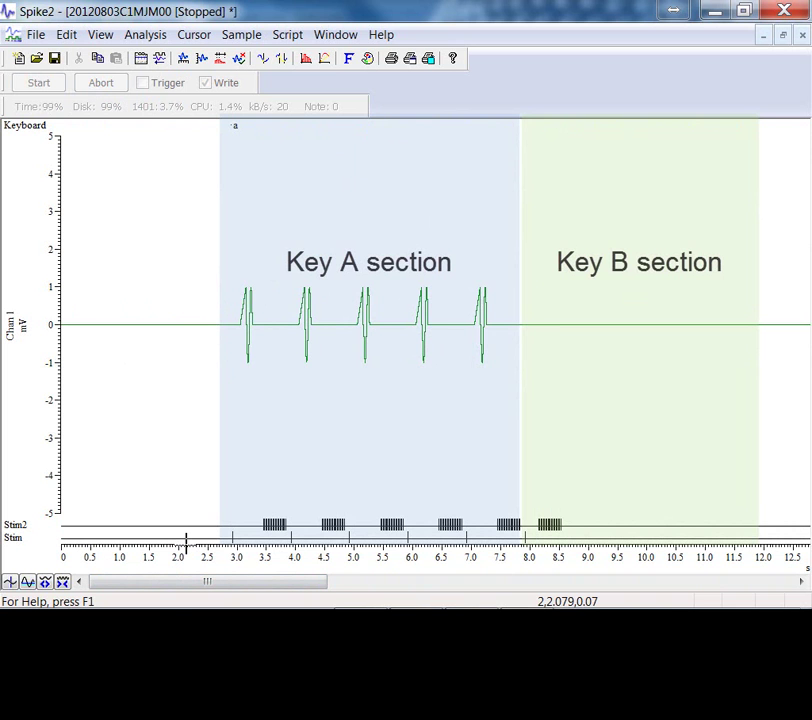
left_click(155, 35)
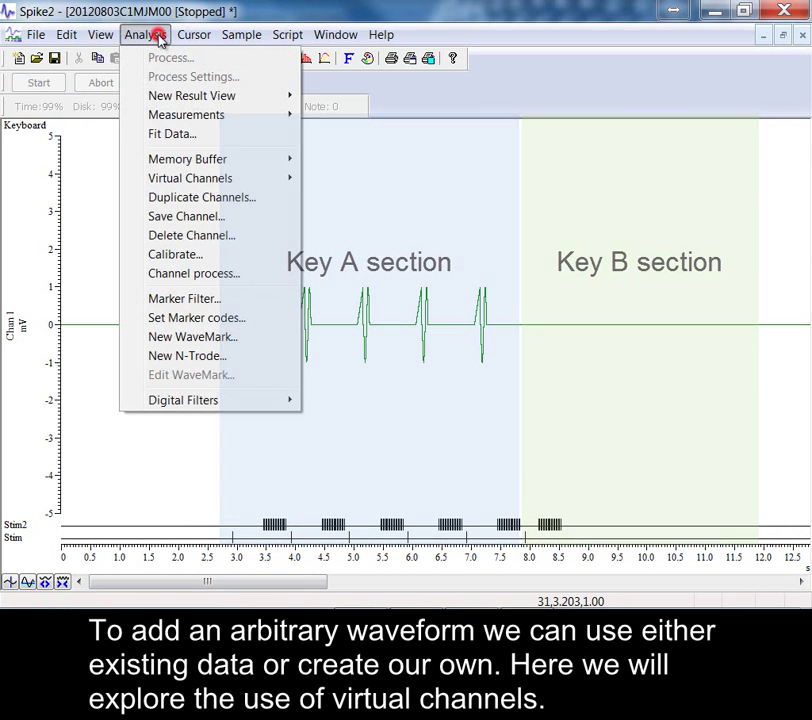
Create virtual channel v1 matched to Chan 1 with the expression WSin(100, 0).
left_click(185, 178)
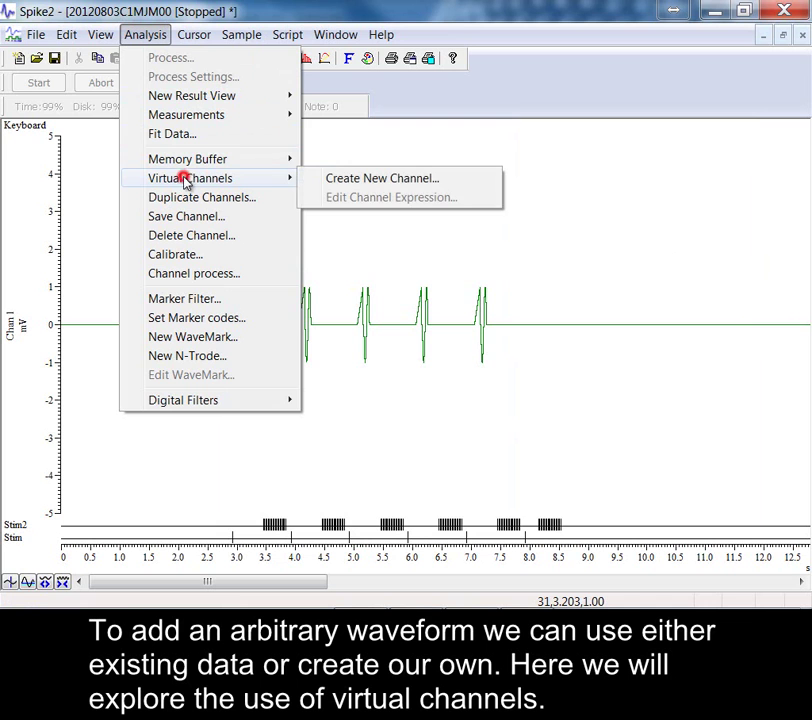
left_click(410, 182)
left_click_drag(294, 140, 392, 125)
left_click(394, 176)
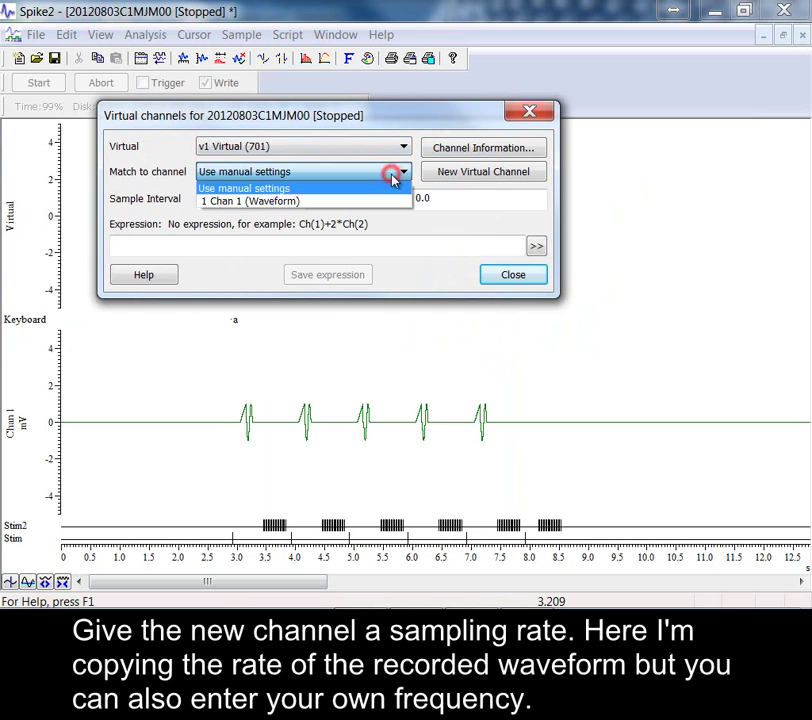
left_click(378, 207)
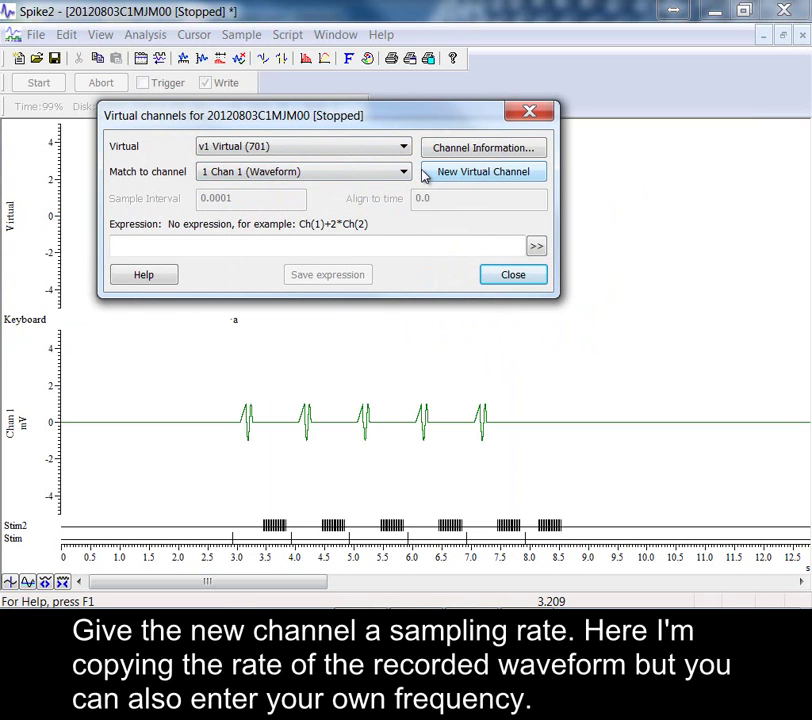
left_click(536, 246)
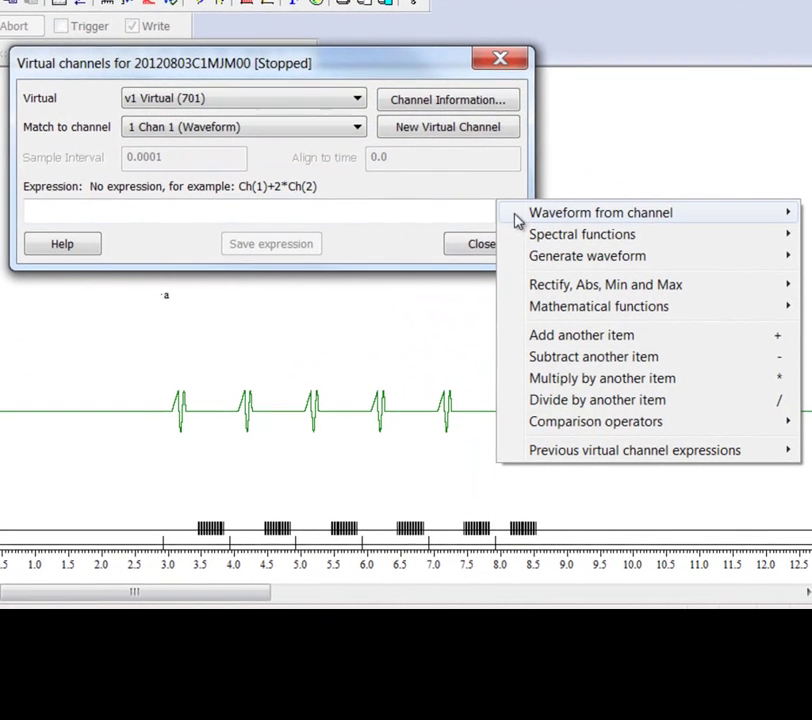
mouse_move(593, 256)
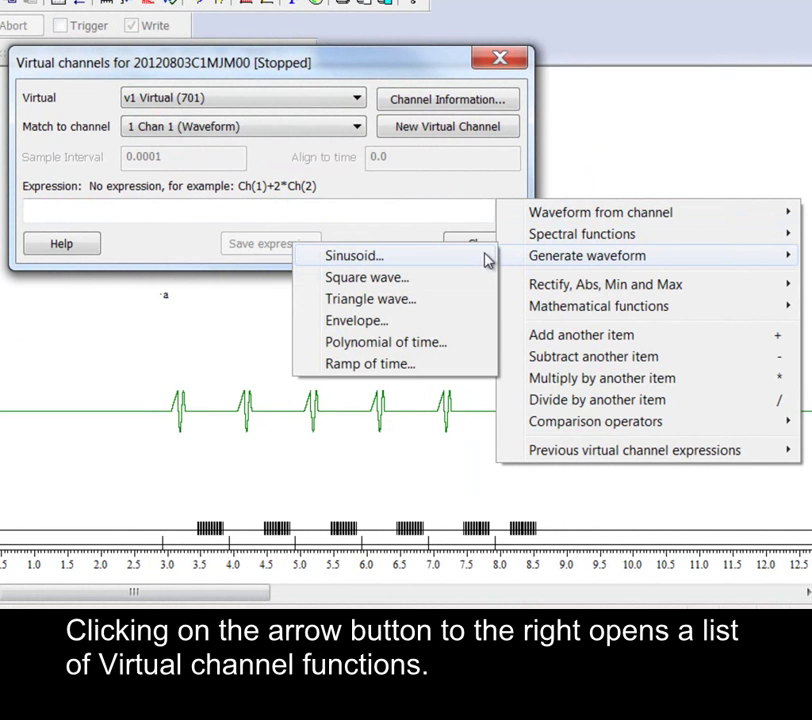
left_click(455, 259)
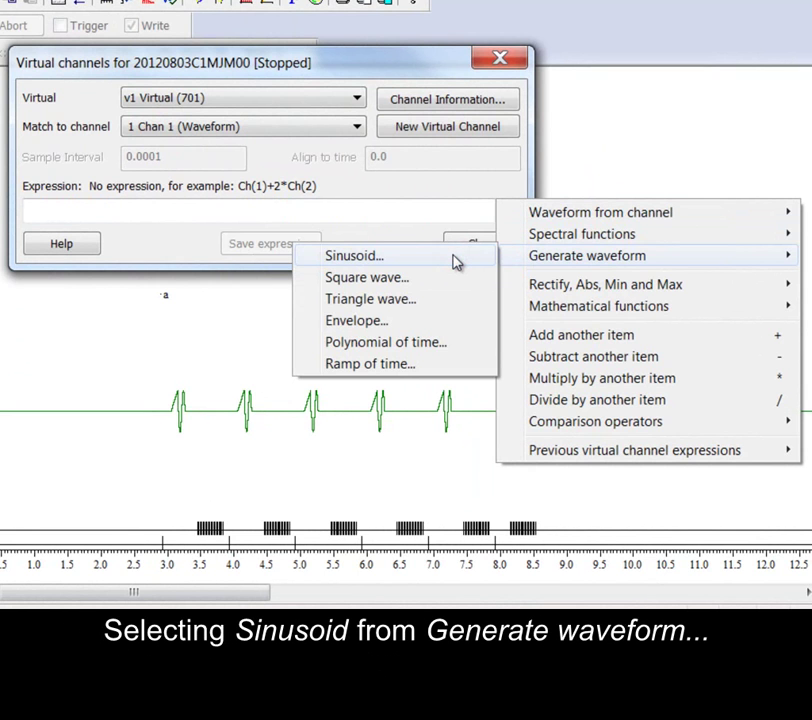
double_click(356, 138)
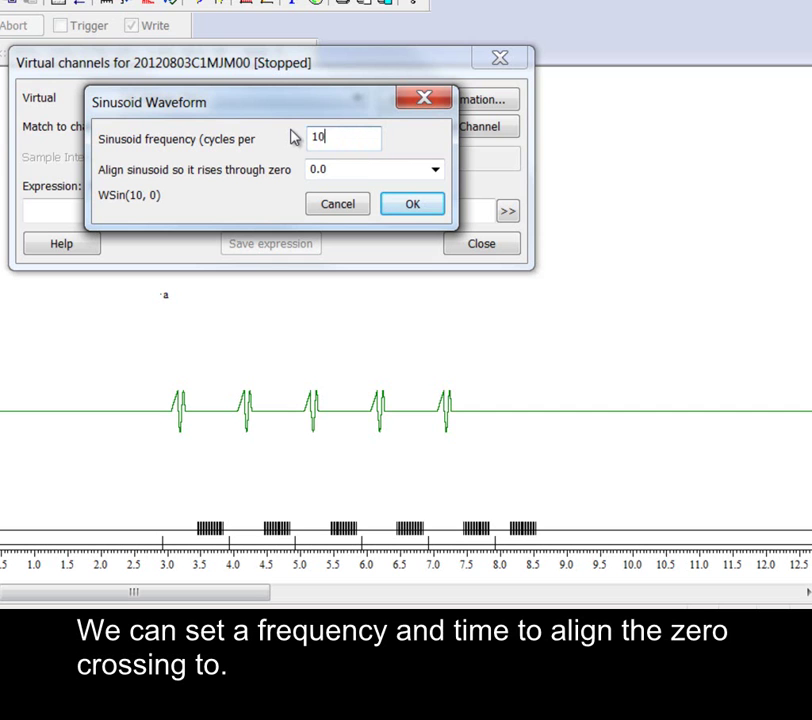
left_click(420, 206)
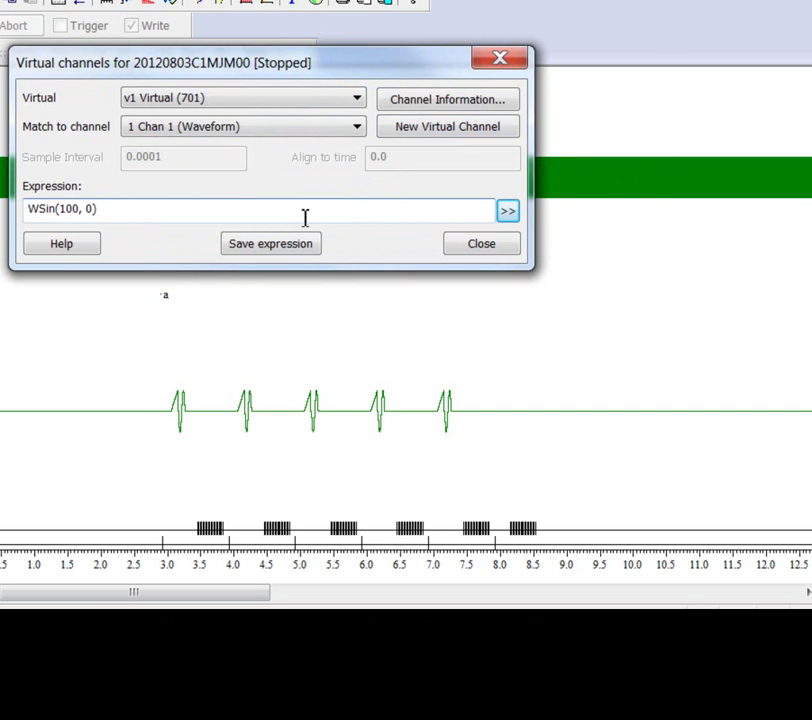
Add an envelope term WEnv with rise 0.1, hold 0.5 and fall 0.2.
left_click(509, 211)
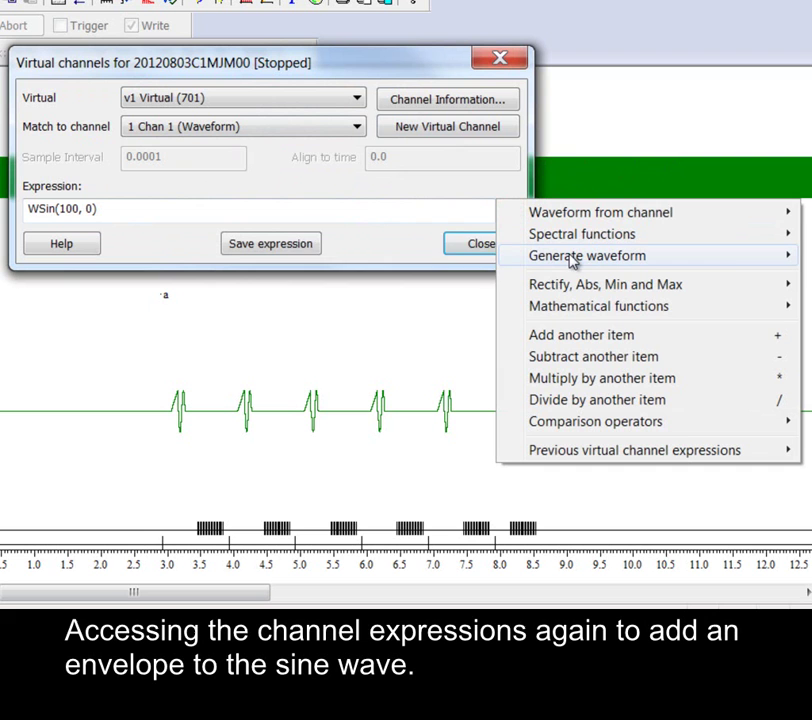
mouse_move(572, 259)
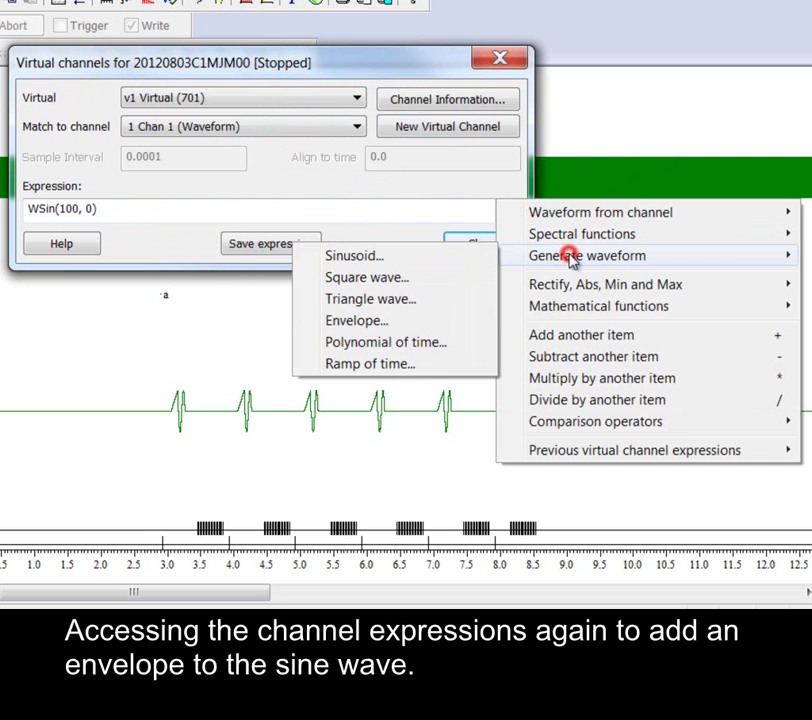
left_click(435, 329)
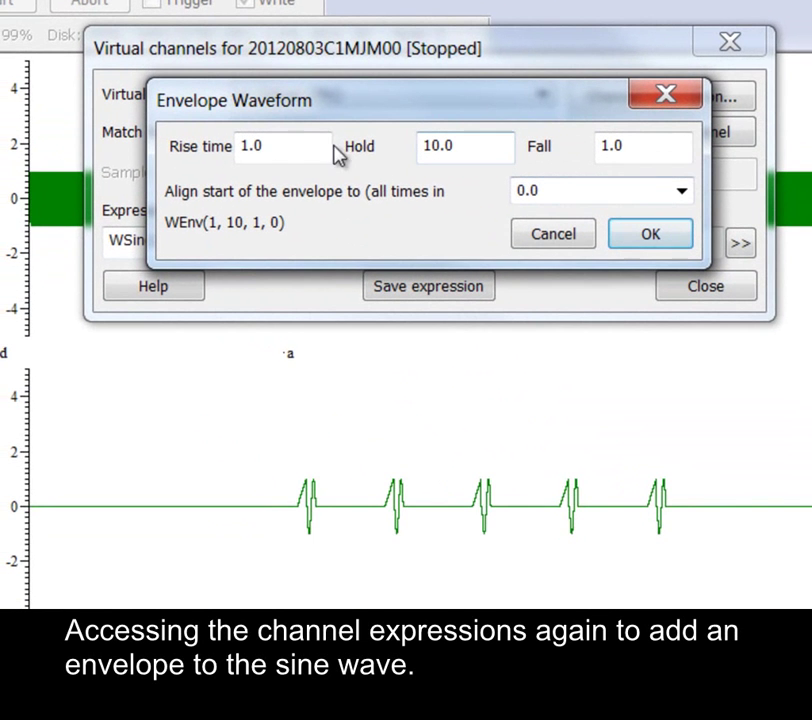
double_click(298, 147)
type("0")
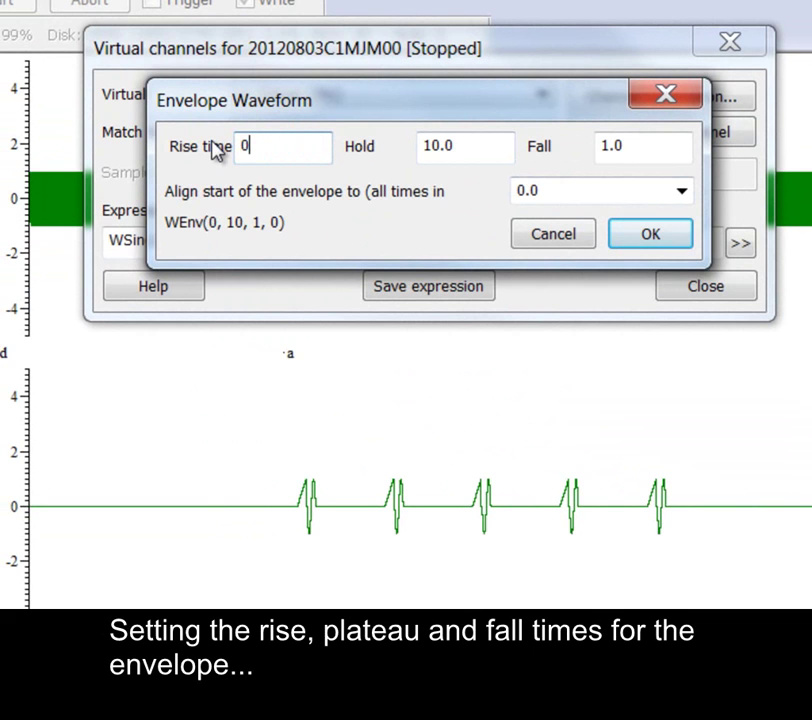
type(".1")
left_click_drag(484, 147, 422, 152)
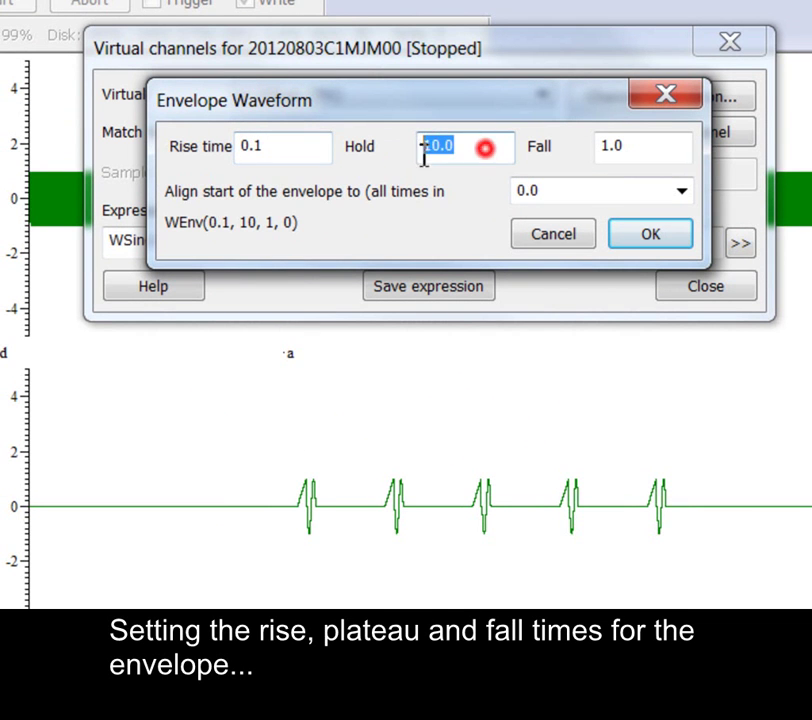
type("0.5")
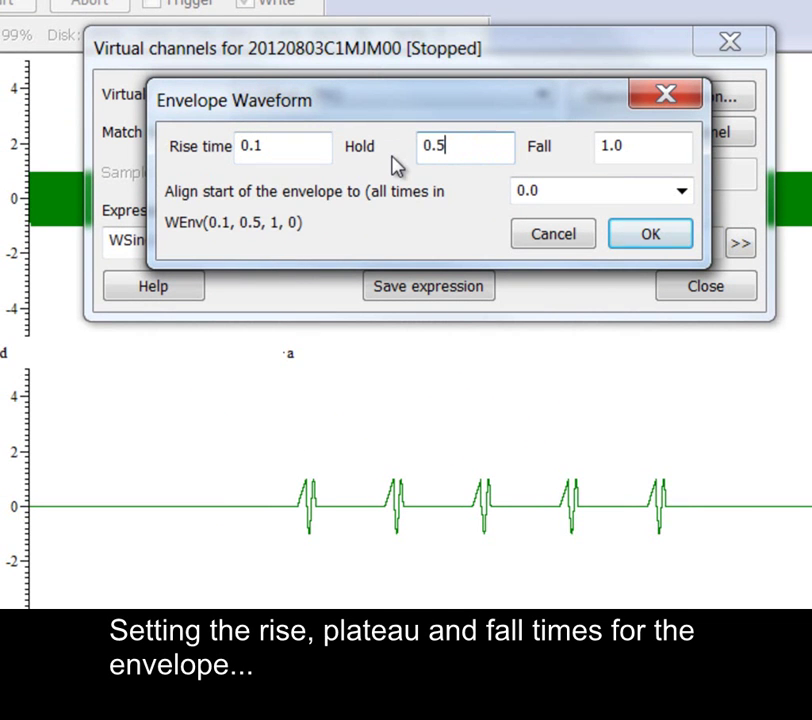
left_click_drag(656, 152, 573, 160)
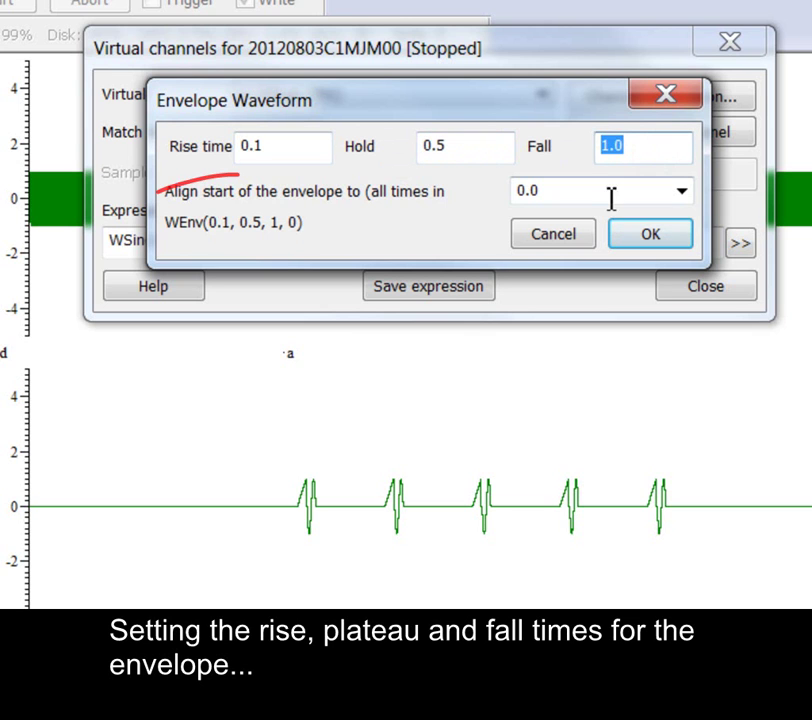
type("0.2")
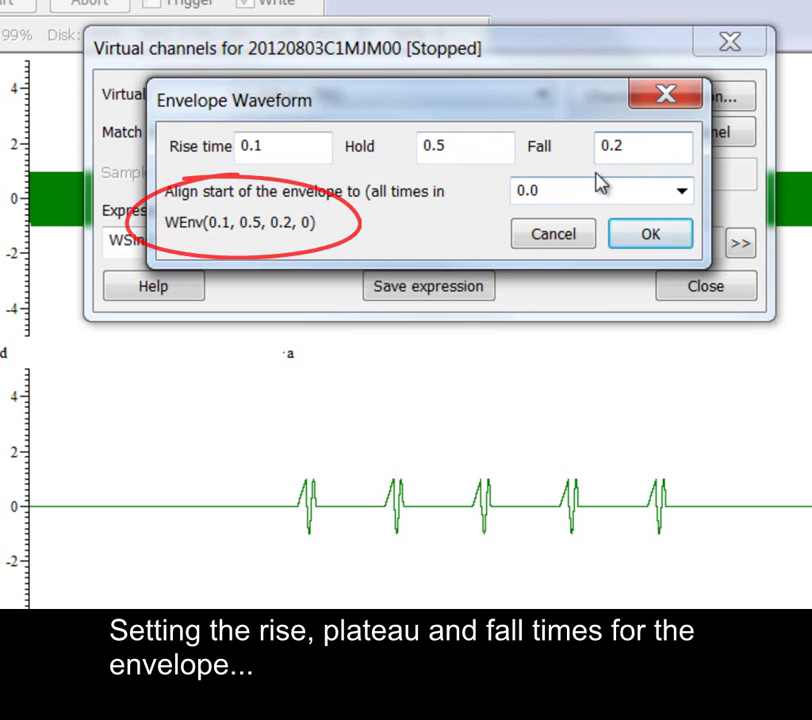
left_click(650, 238)
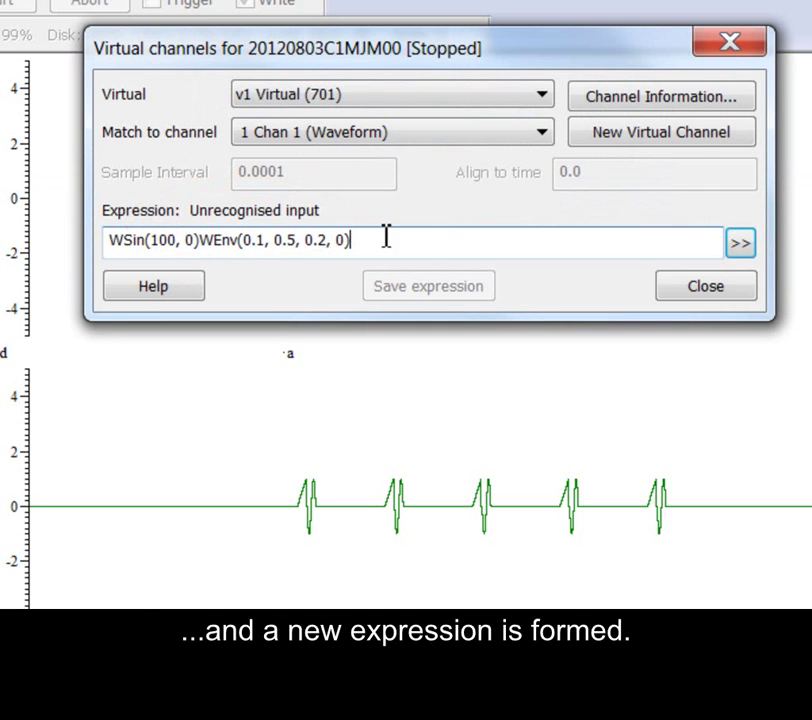
Join the terms with * so the expression reads WSin(100, 0)*WEnv(0.1, 0.5, 0.2, 0).
left_click_drag(379, 241, 201, 241)
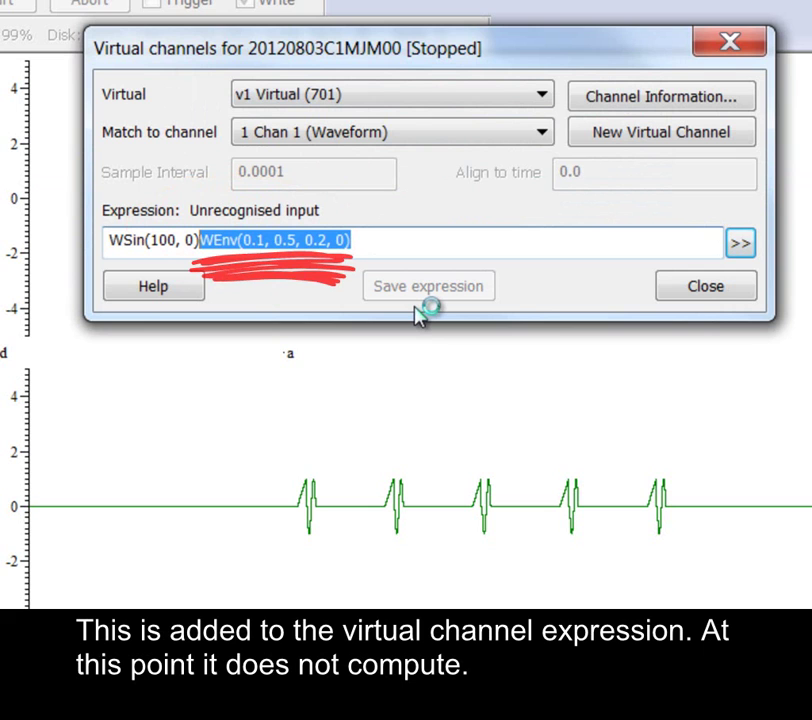
left_click(201, 243)
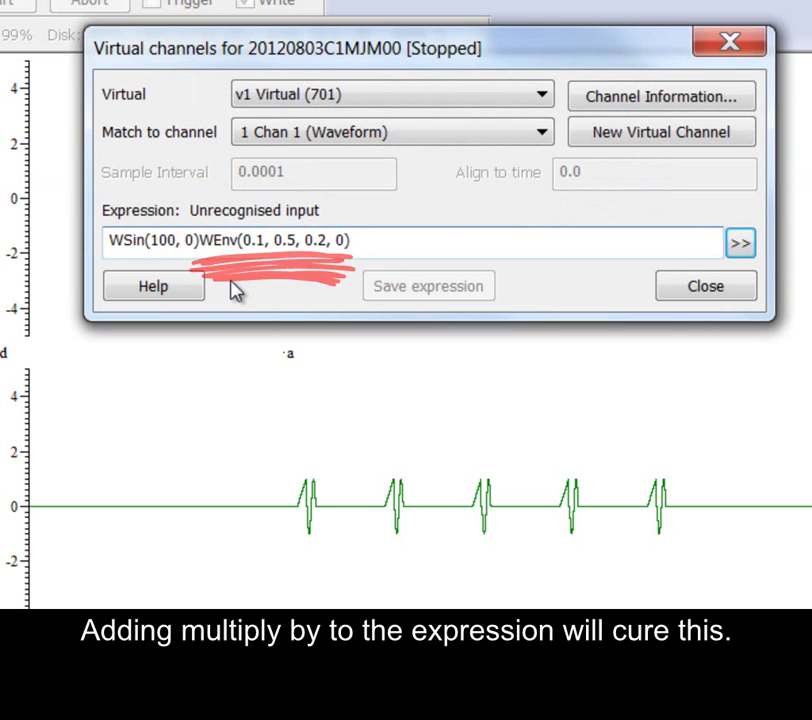
type("*")
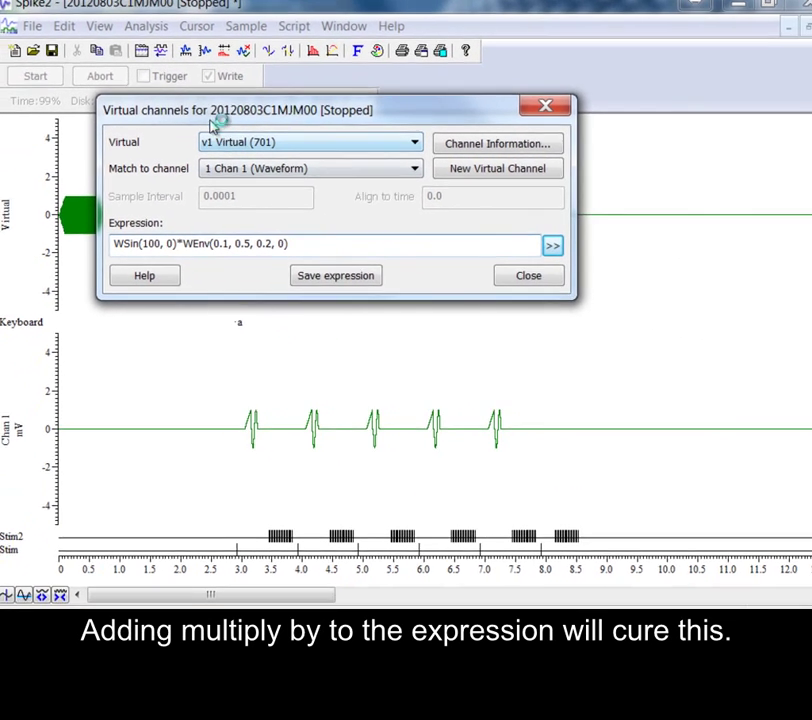
left_click_drag(254, 48, 529, 0)
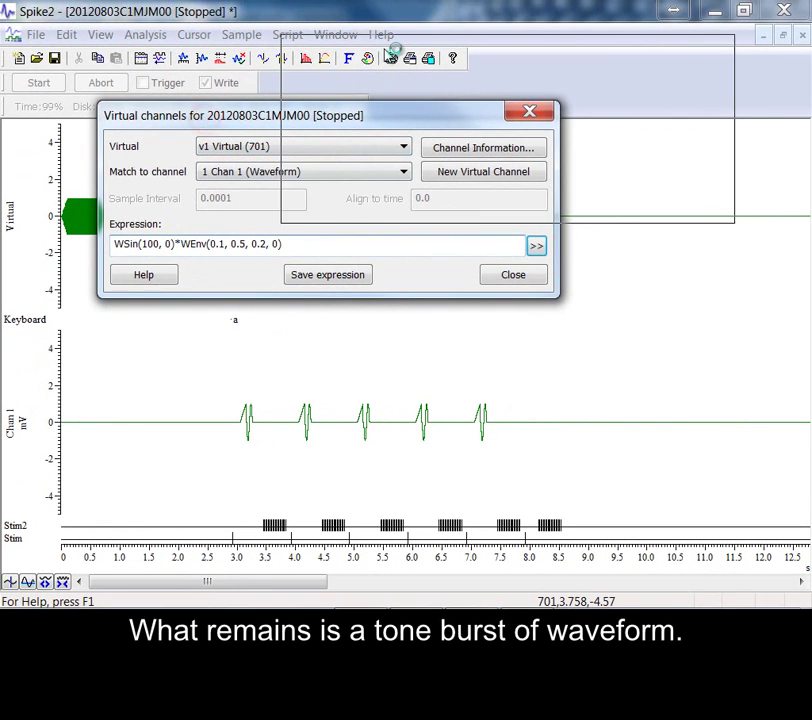
left_click_drag(394, 50, 391, 45)
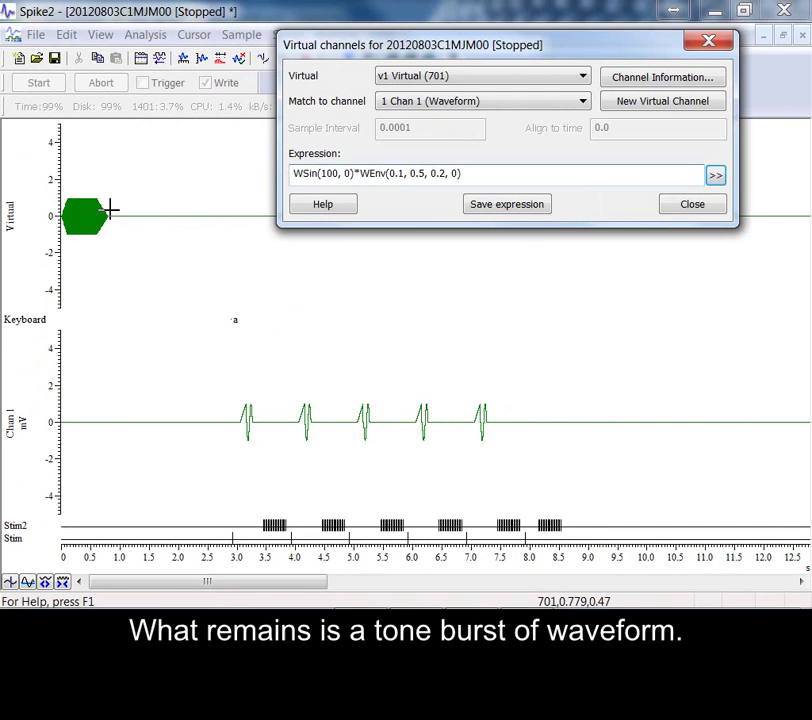
Close the settings and zoom the virtual channel onto the tone burst's first second and amplitude.
left_click(682, 205)
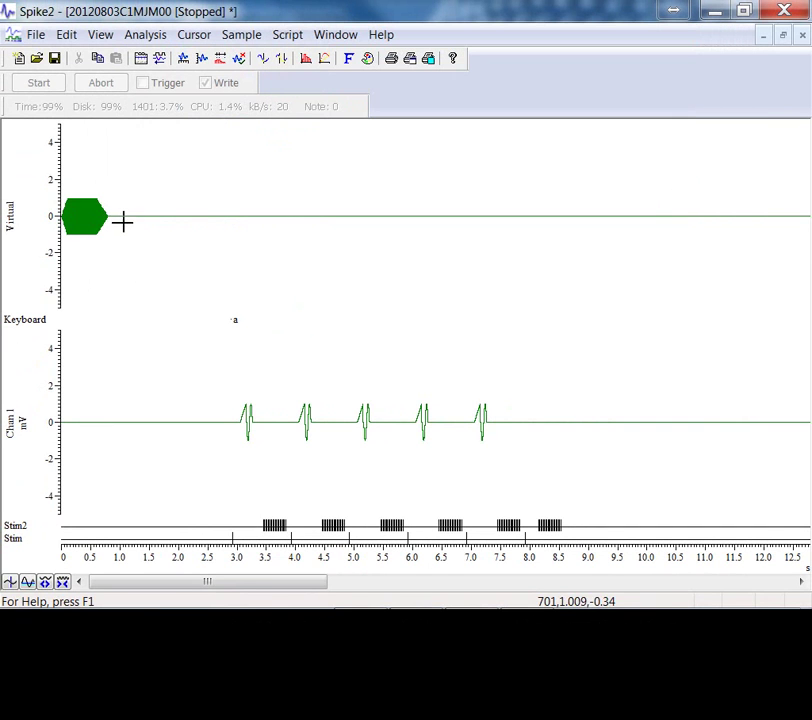
left_click_drag(136, 190, 61, 190)
left_click_drag(249, 196, 246, 245)
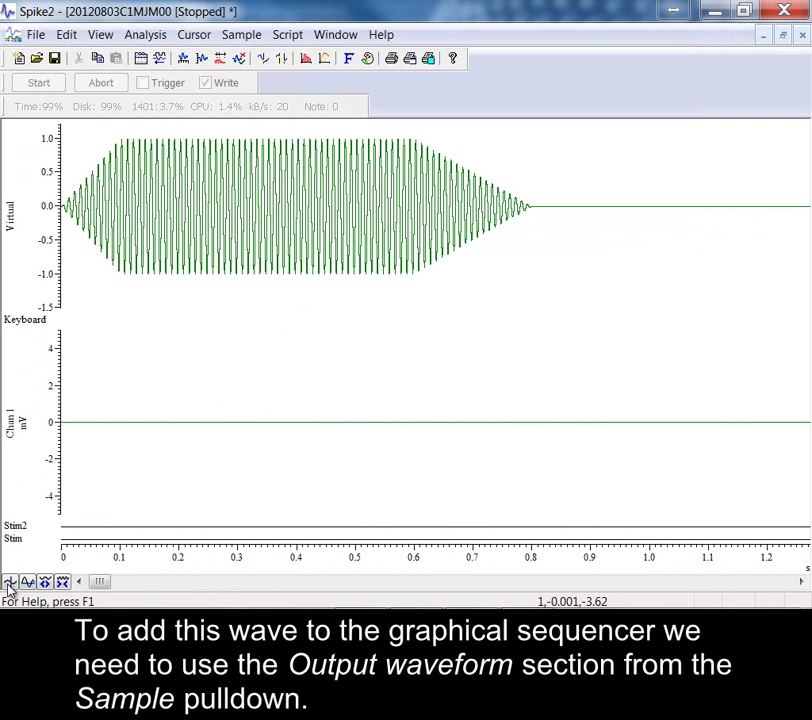
Add v1's 0–0.8 s tone burst to the online play list as wave Sine on key S.
left_click(242, 37)
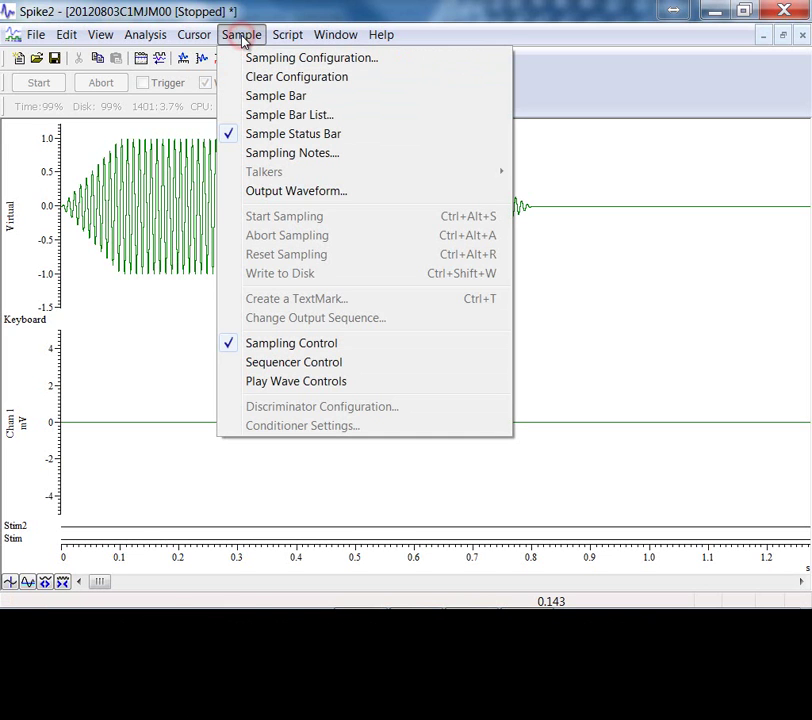
left_click(276, 191)
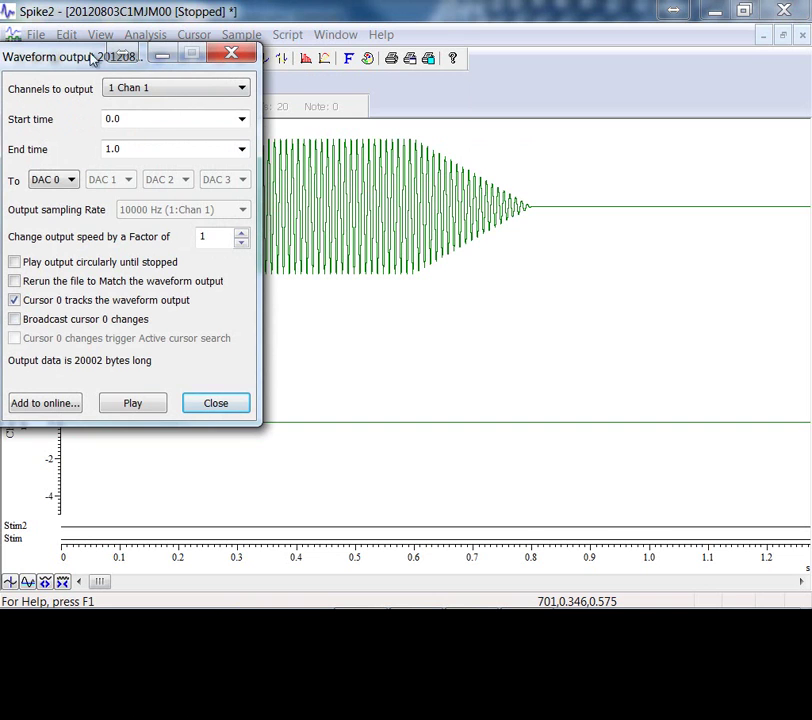
left_click_drag(90, 57, 576, 57)
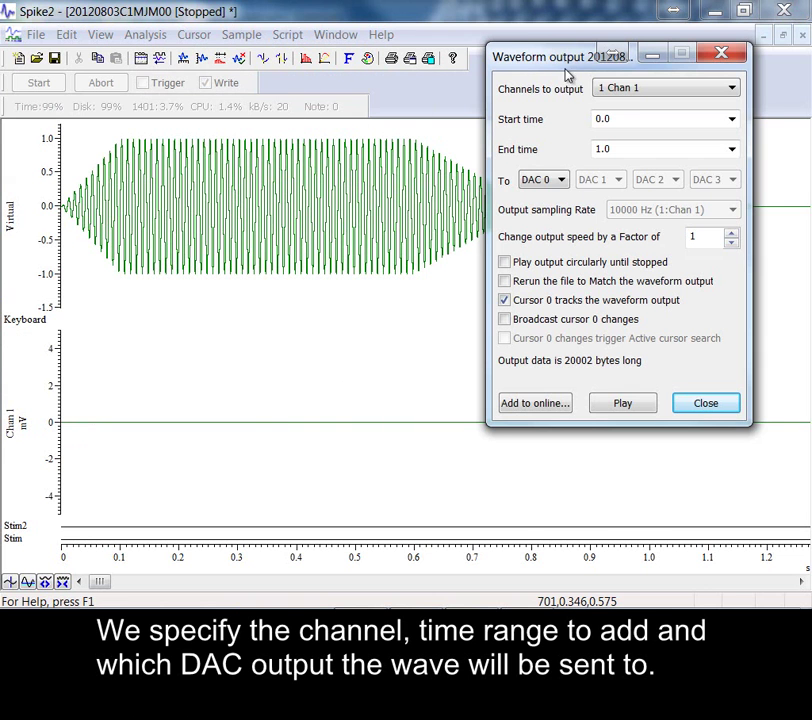
left_click(636, 90)
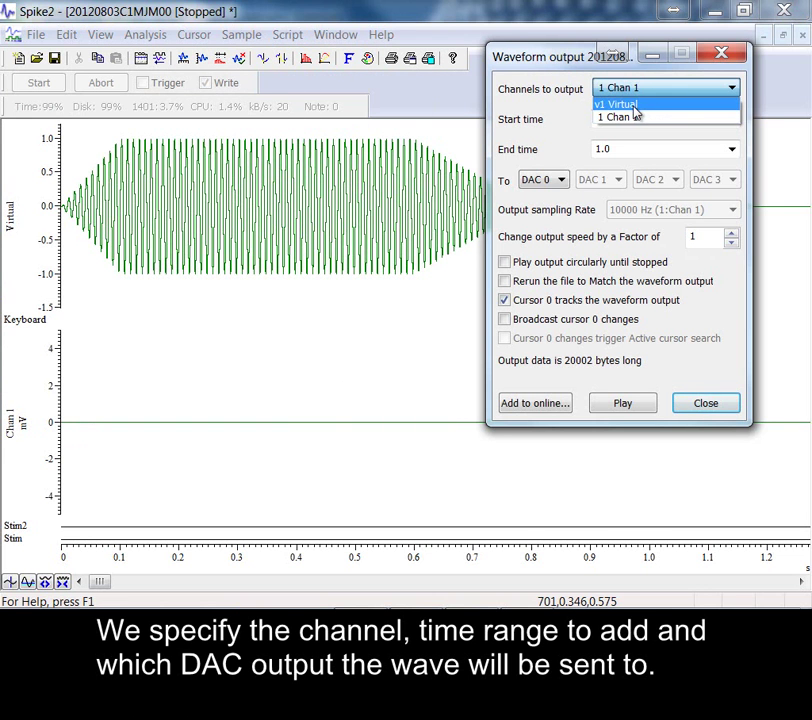
left_click(646, 105)
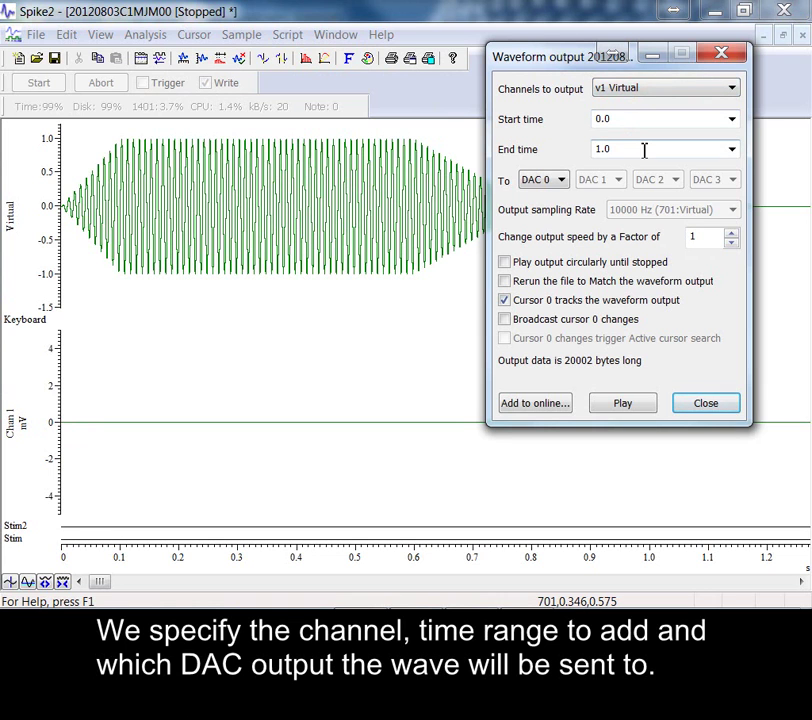
double_click(641, 149)
type("0")
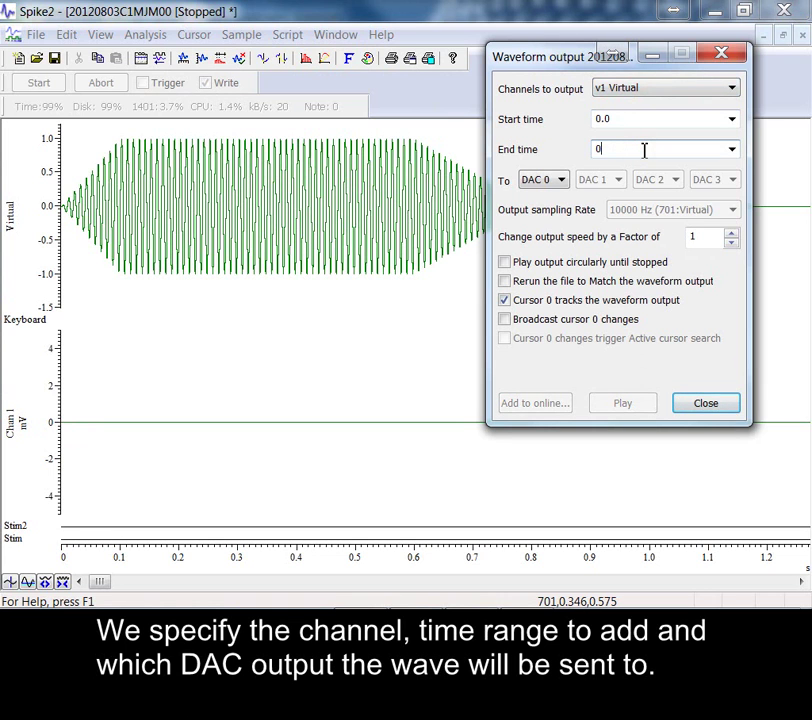
type(".8")
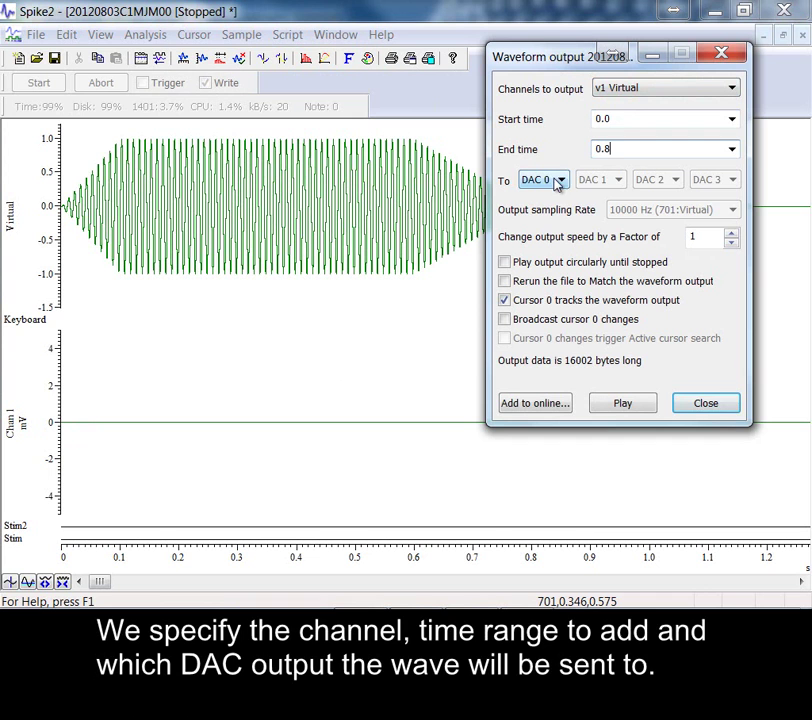
left_click(527, 404)
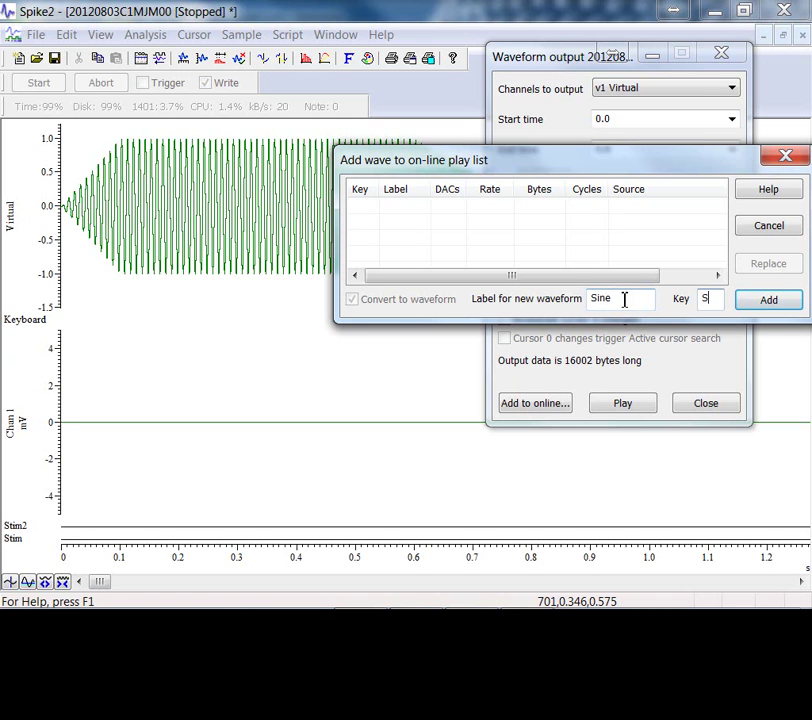
left_click(763, 302)
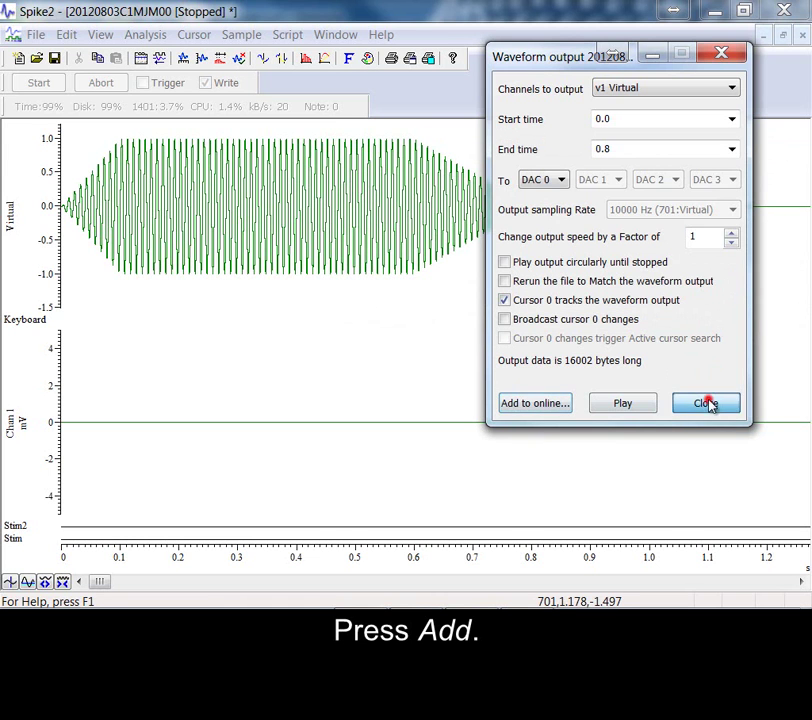
left_click(708, 402)
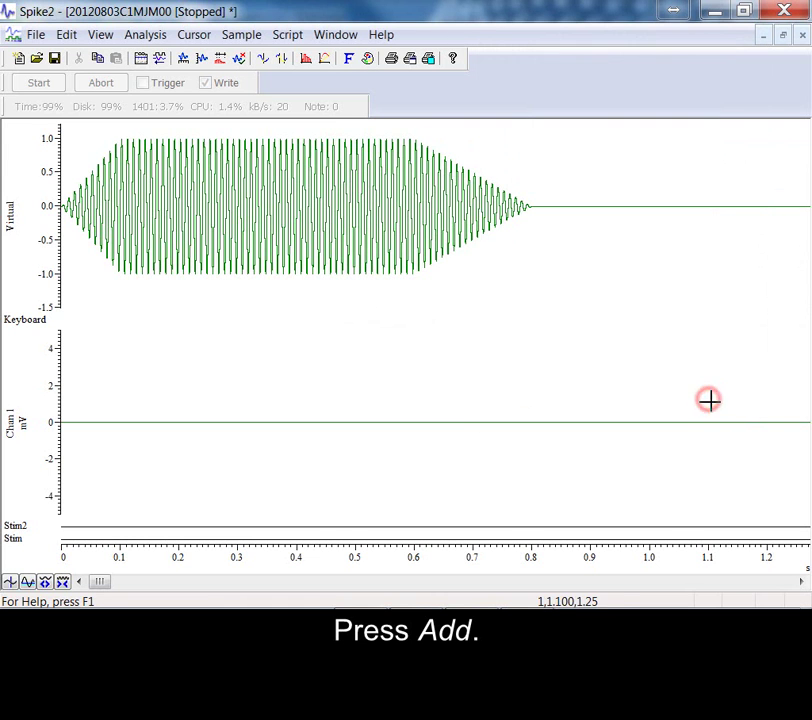
In the graphical sequencer's Key B section, place wave S on DAC 0 at 0.01 s, length 0.8 s.
left_click(240, 36)
left_click(253, 60)
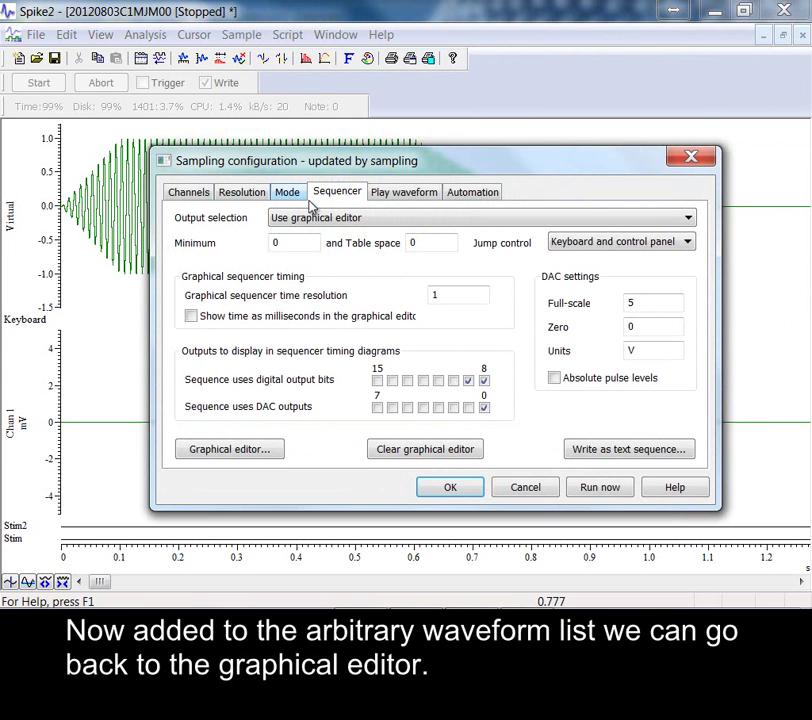
left_click(230, 449)
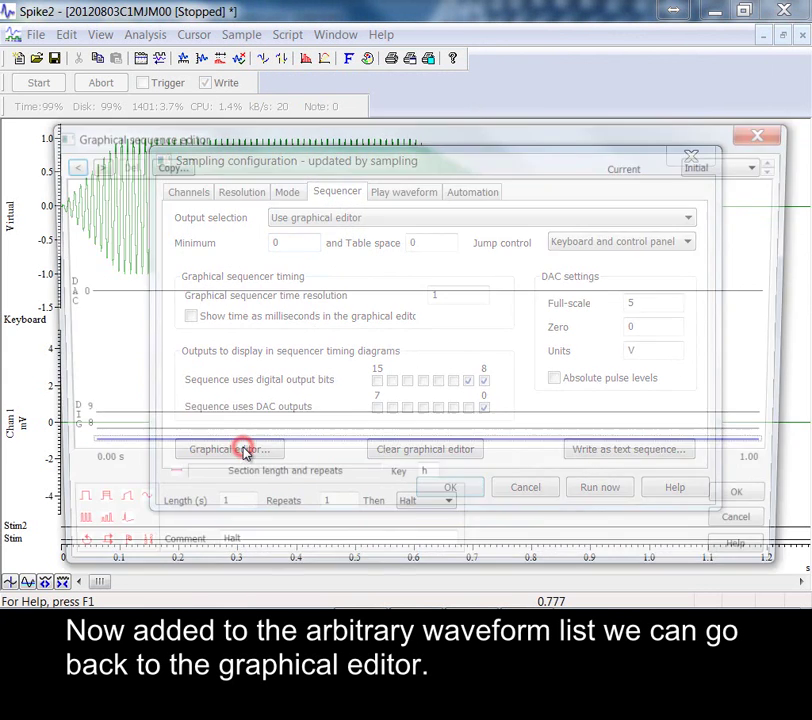
left_click(782, 169)
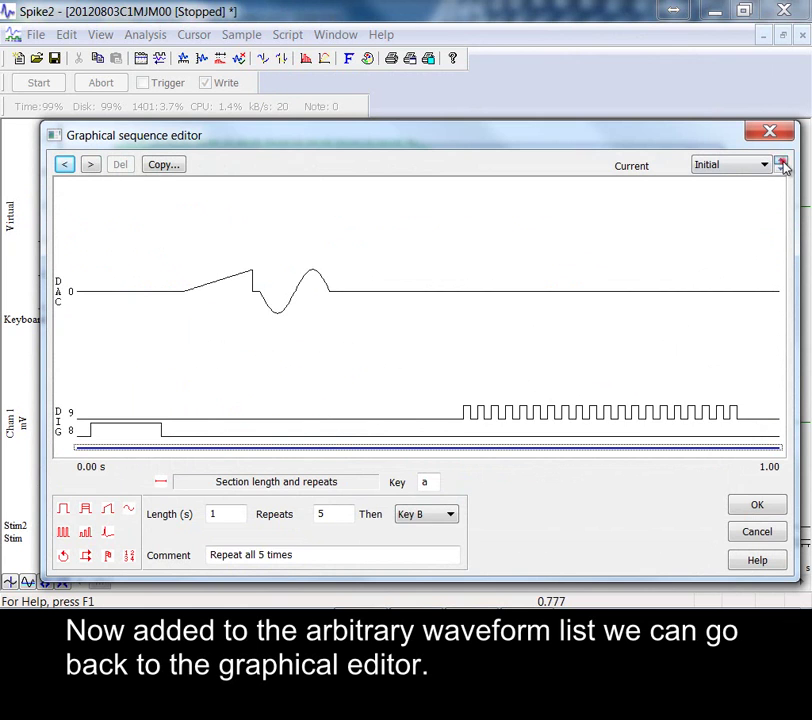
left_click(783, 169)
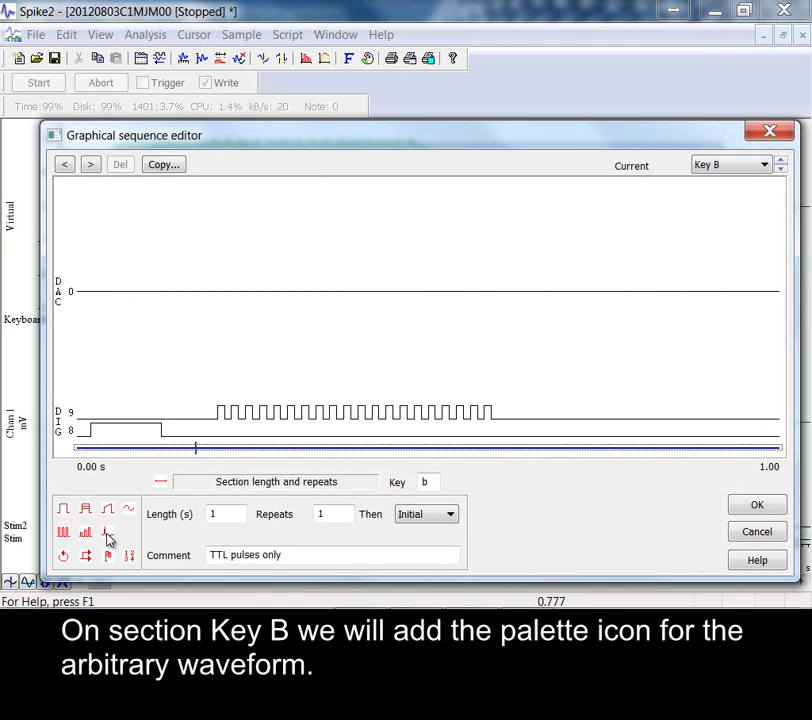
mouse_move(109, 535)
left_mouse_down()
mouse_move(130, 371)
mouse_move(86, 288)
left_mouse_up()
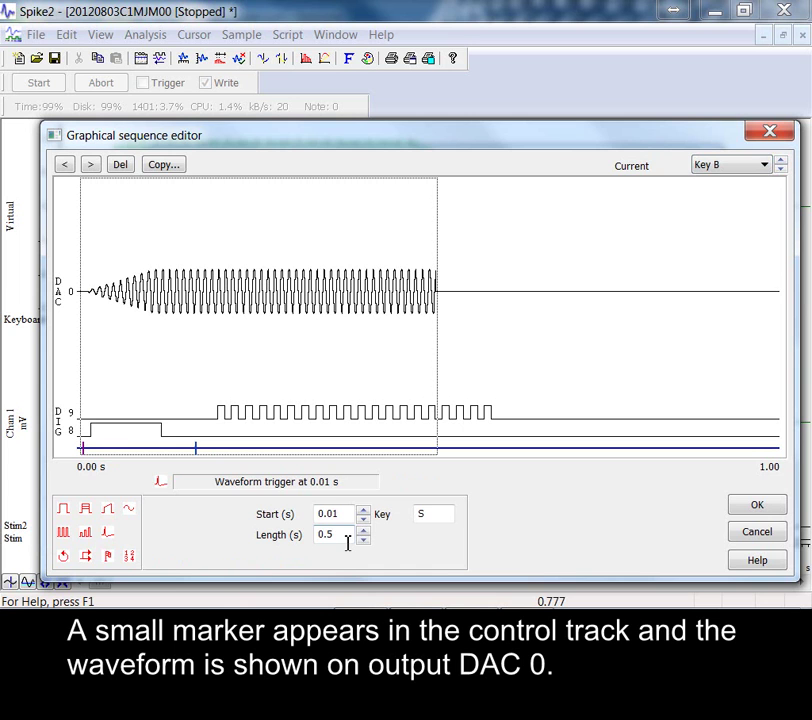
key("BackSpace")
type("8")
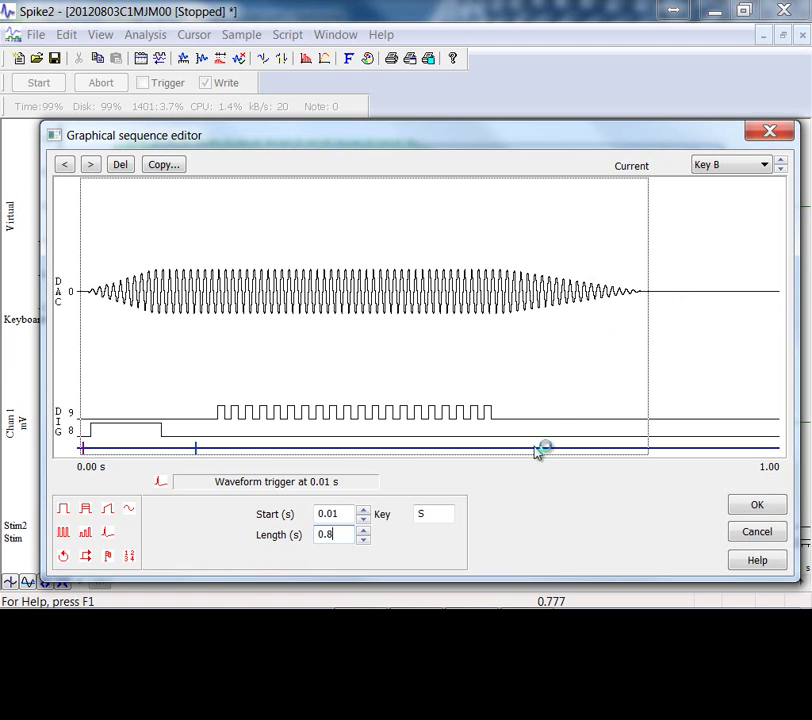
Accept the sequence, start sampling and trigger Key B's tone bursts and pulses.
left_click(772, 513)
left_click(598, 487)
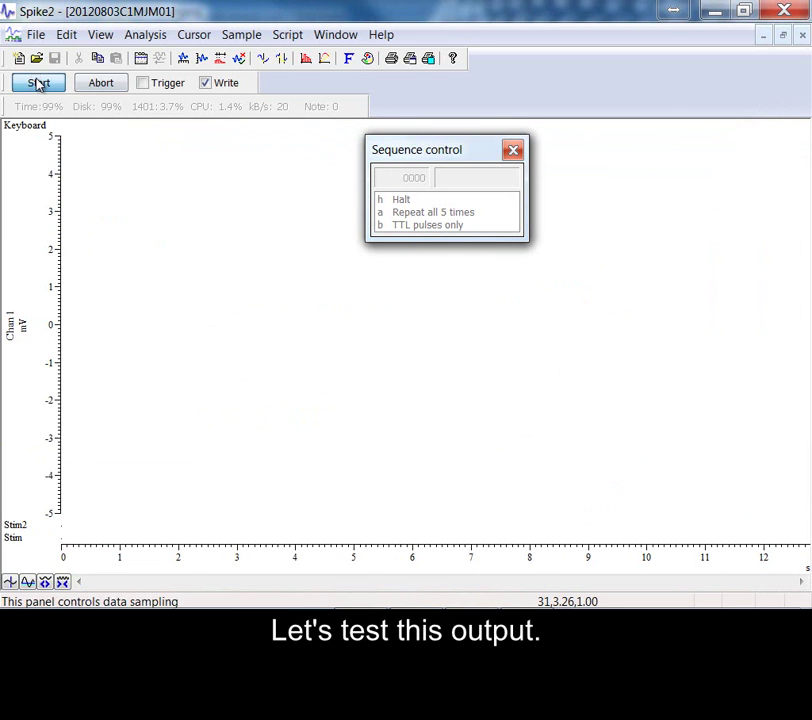
left_click(38, 81)
left_click(433, 226)
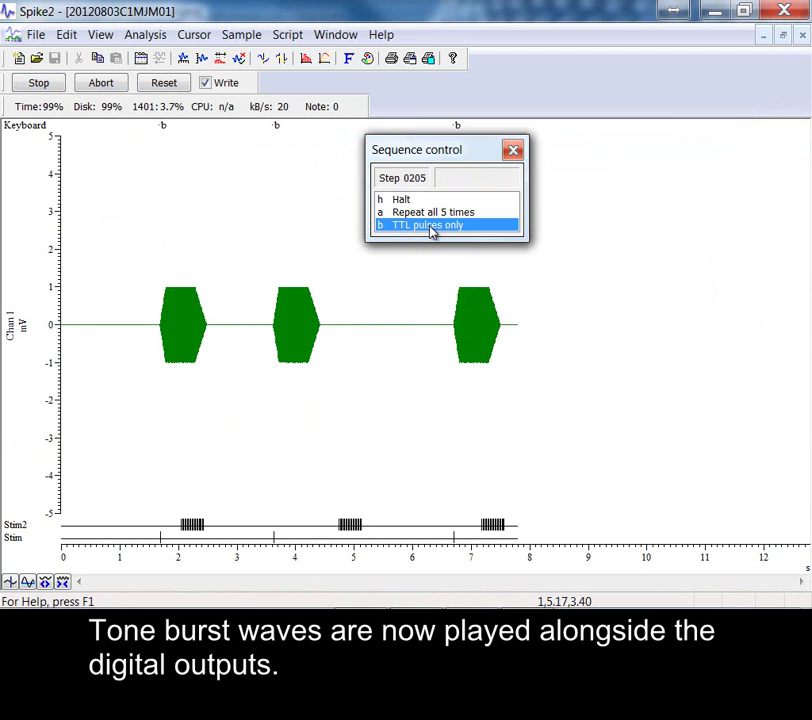
Halt the sequence and abort the run, deleting the sampled data.
left_click(401, 200)
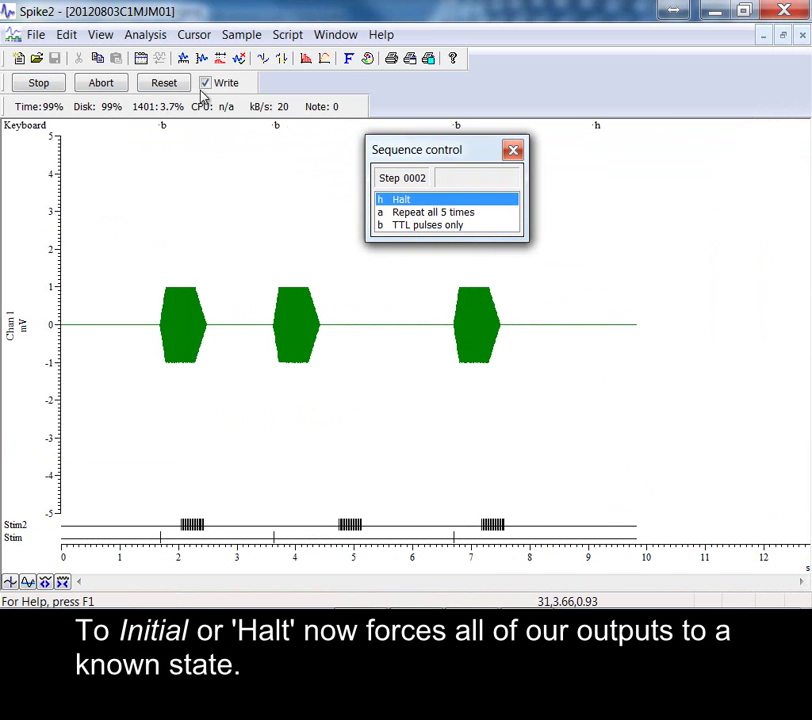
left_click(108, 84)
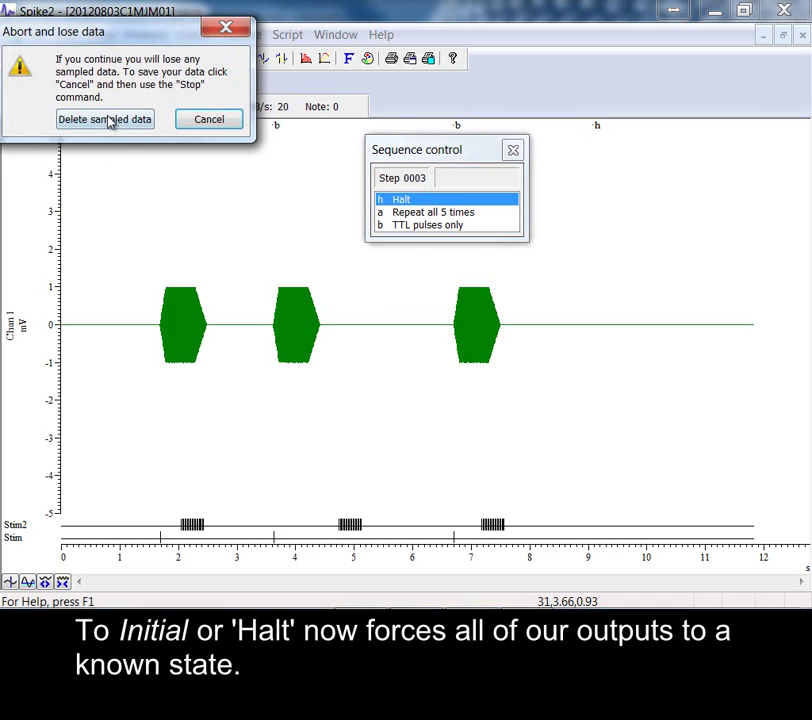
left_click(105, 119)
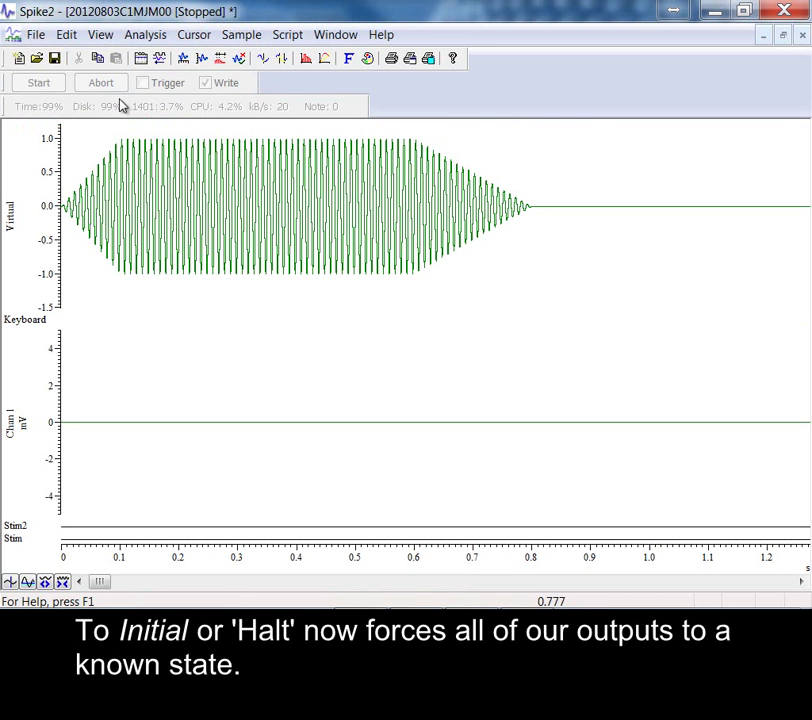
left_click(232, 36)
Open the graphical sequence editor from the sampling configuration and step to the Key B section.
left_click(237, 61)
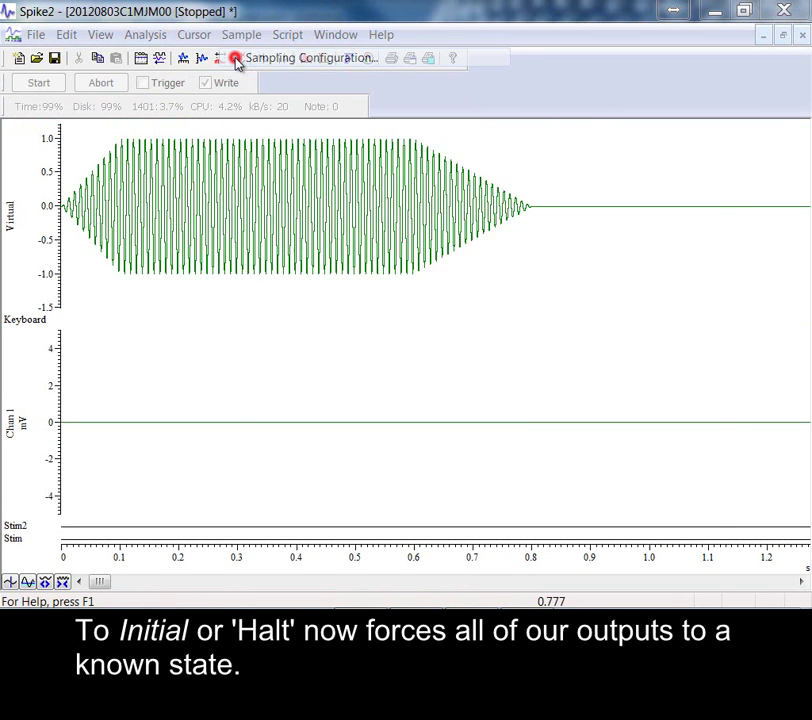
left_click(266, 451)
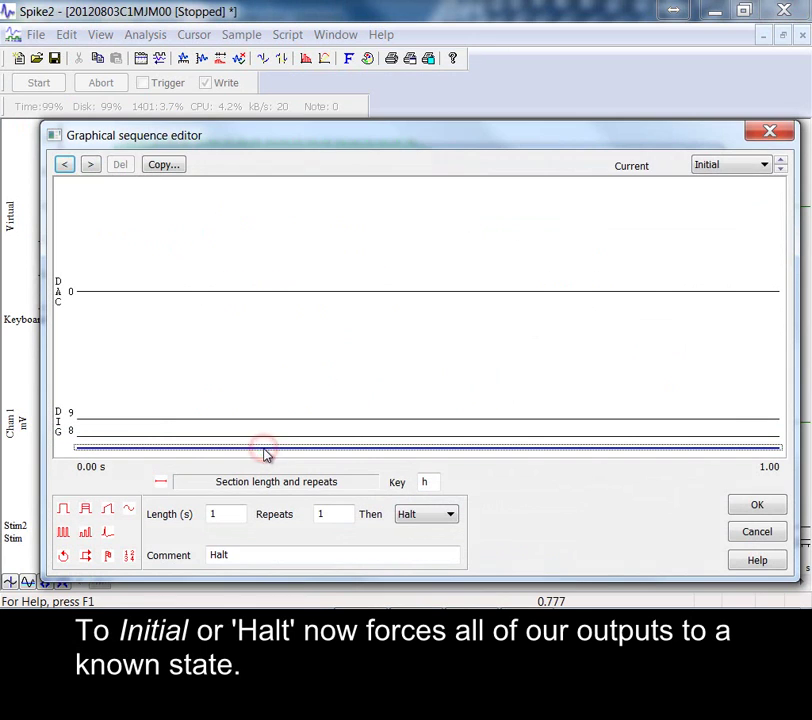
left_click(782, 164)
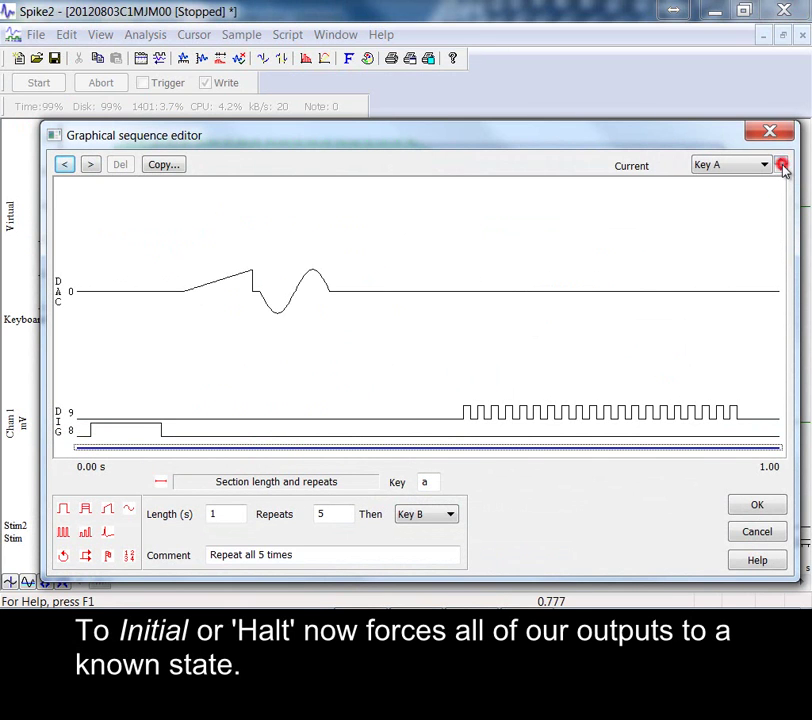
left_click(783, 165)
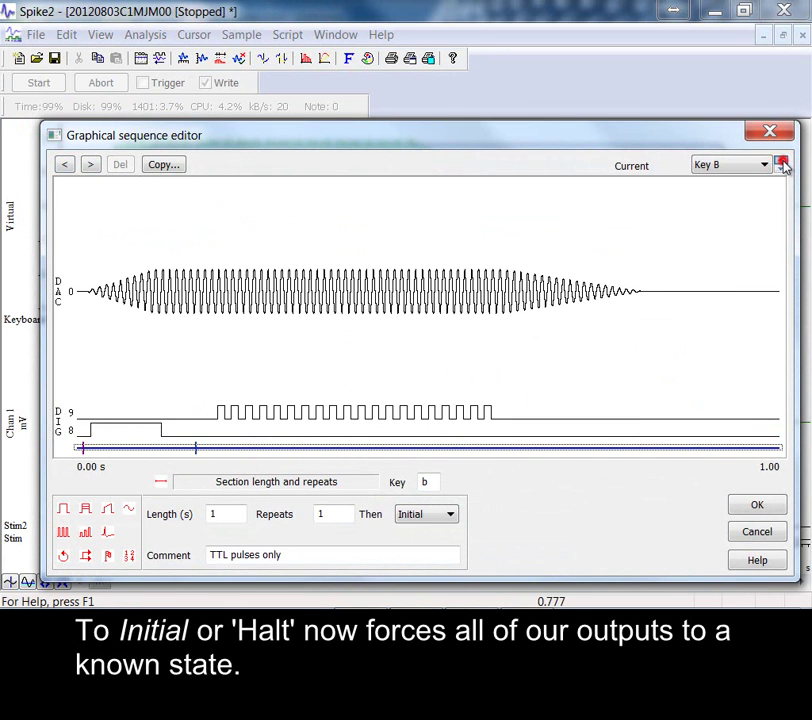
Place a digital marker (code 08) at 0.80 s and a branch point at 0.84 s.
left_click(108, 557)
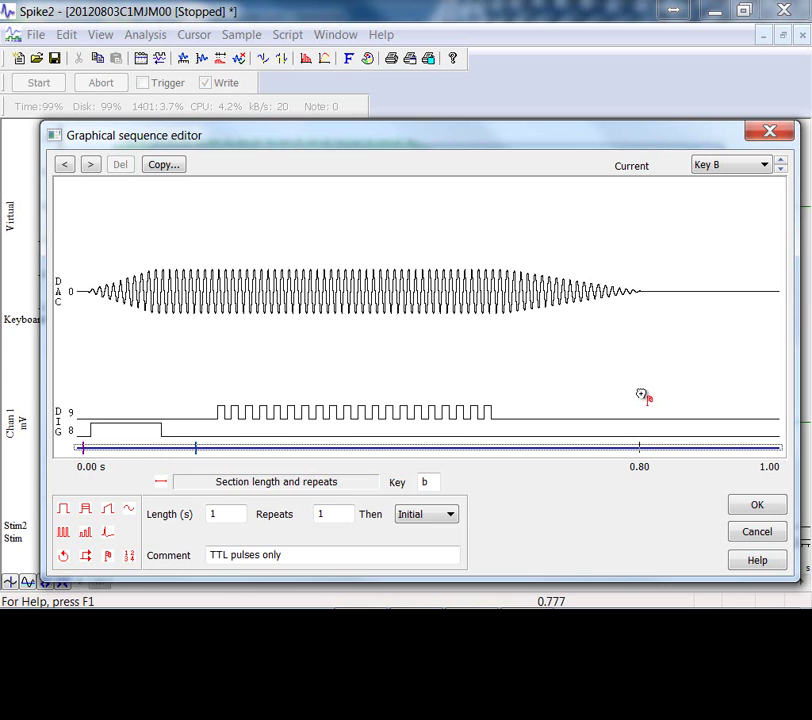
left_click(643, 397)
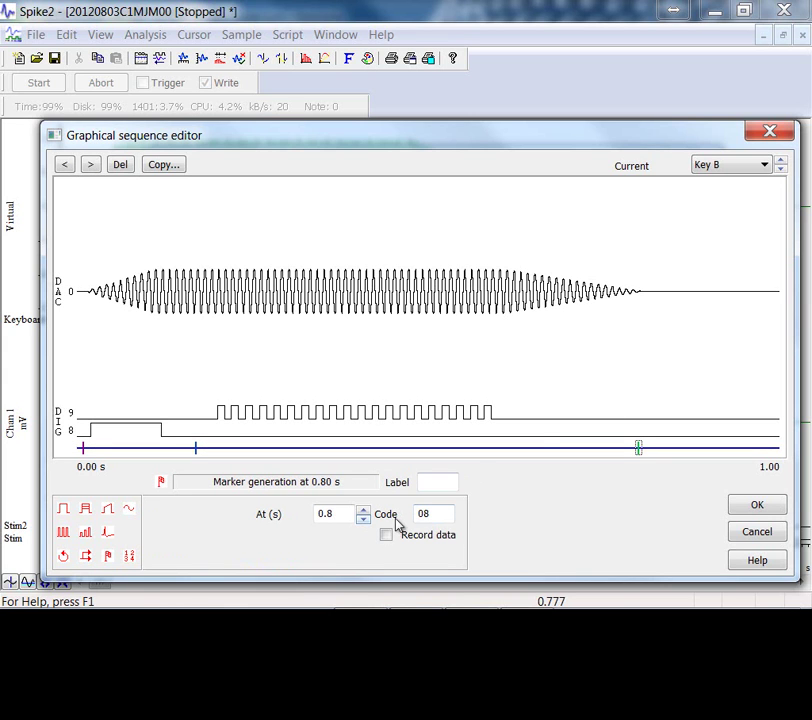
double_click(443, 514)
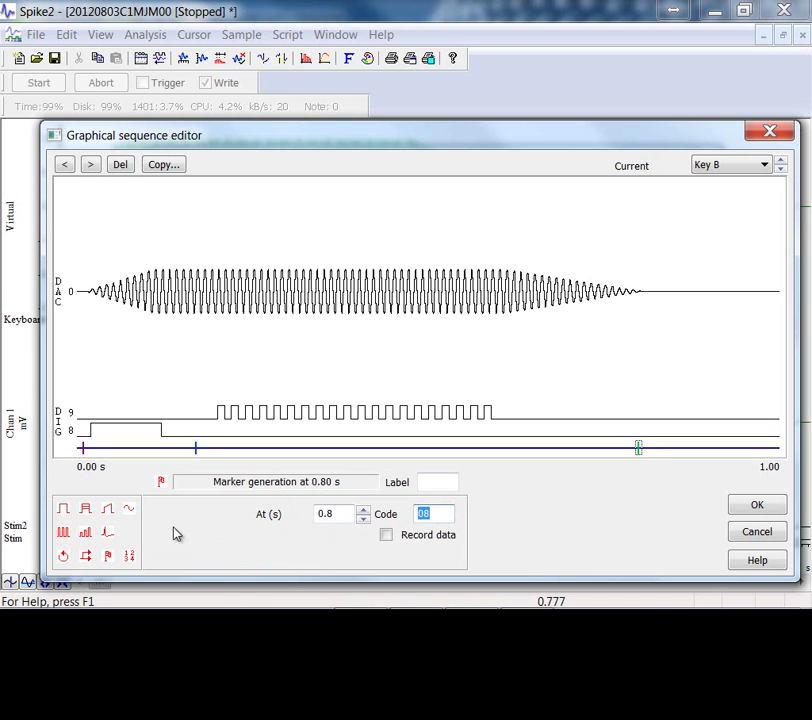
left_click_drag(87, 563, 668, 450)
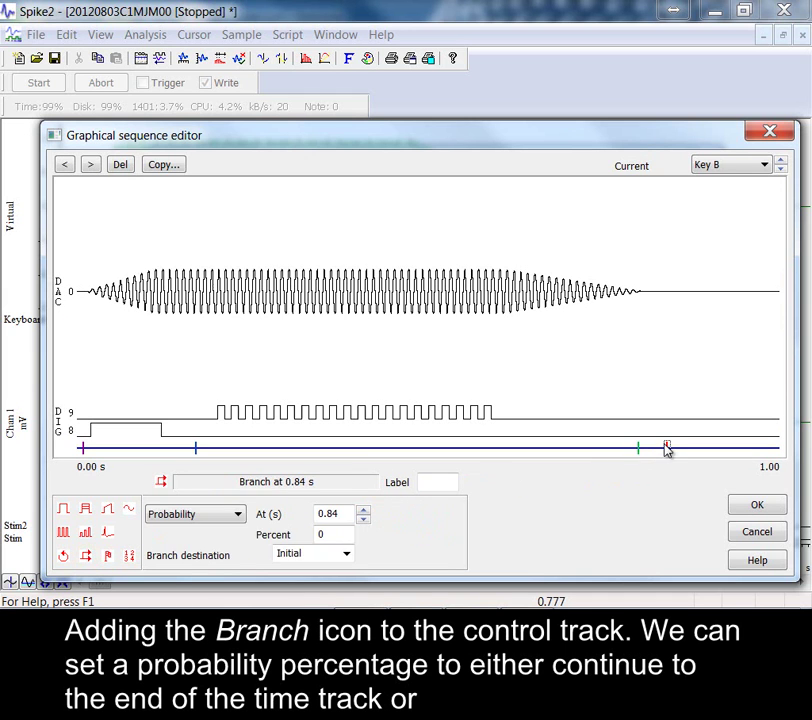
Make the 0.84 s branch jump back to Key B with a 50% probability.
left_click(347, 556)
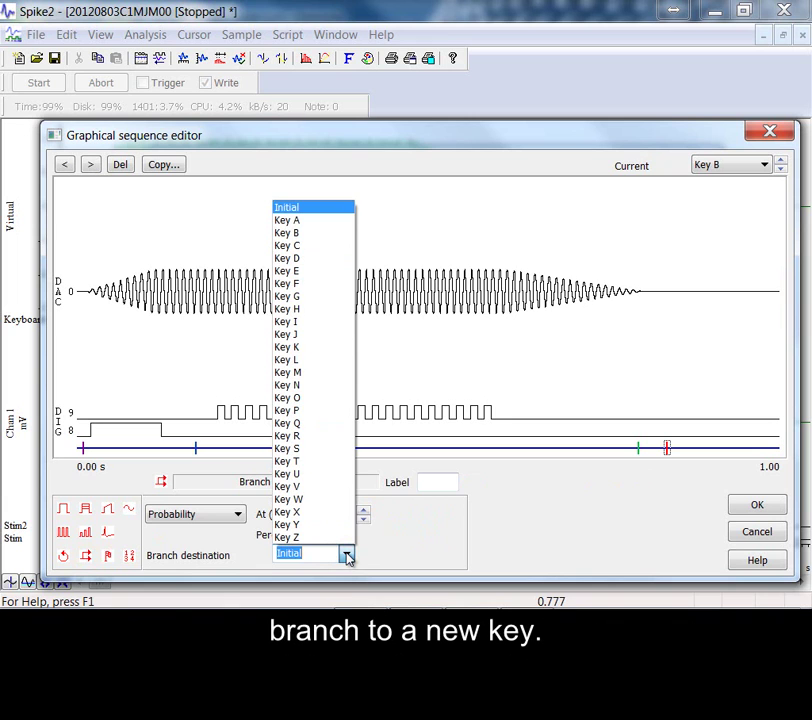
left_click(329, 233)
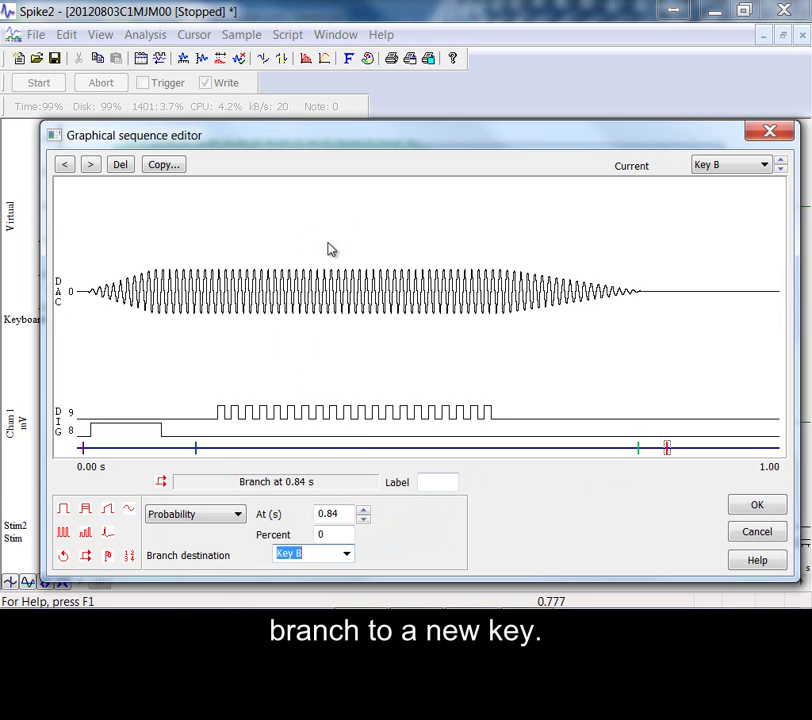
left_click_drag(349, 535, 309, 539)
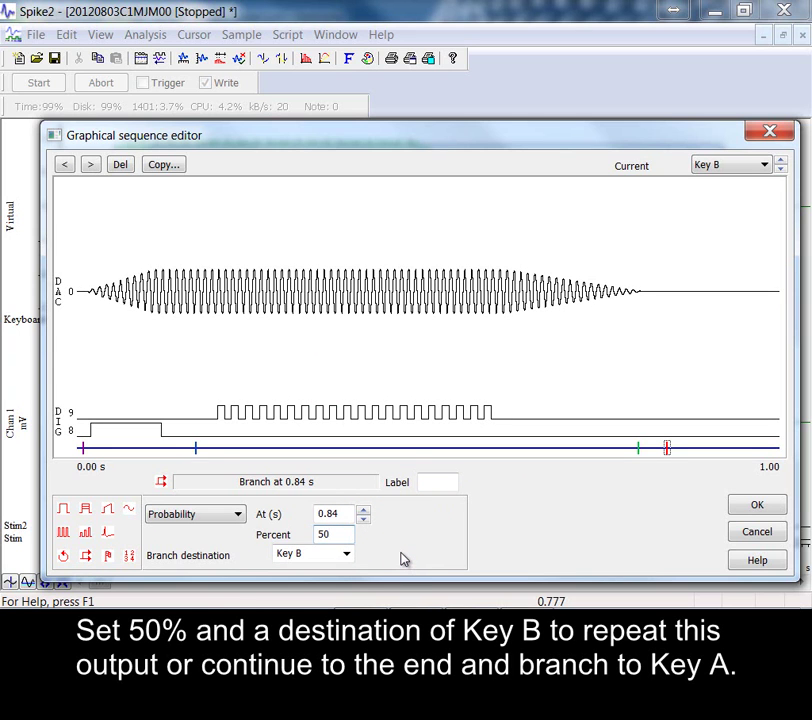
Set Key A to follow the Key B section and accept the sequence edits.
left_click(413, 448)
left_click(430, 515)
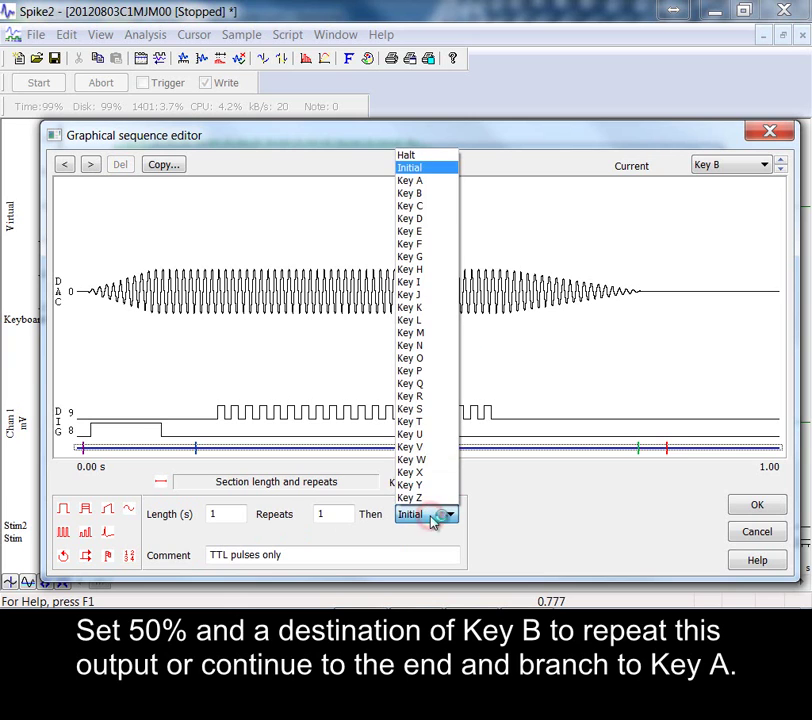
left_click(431, 186)
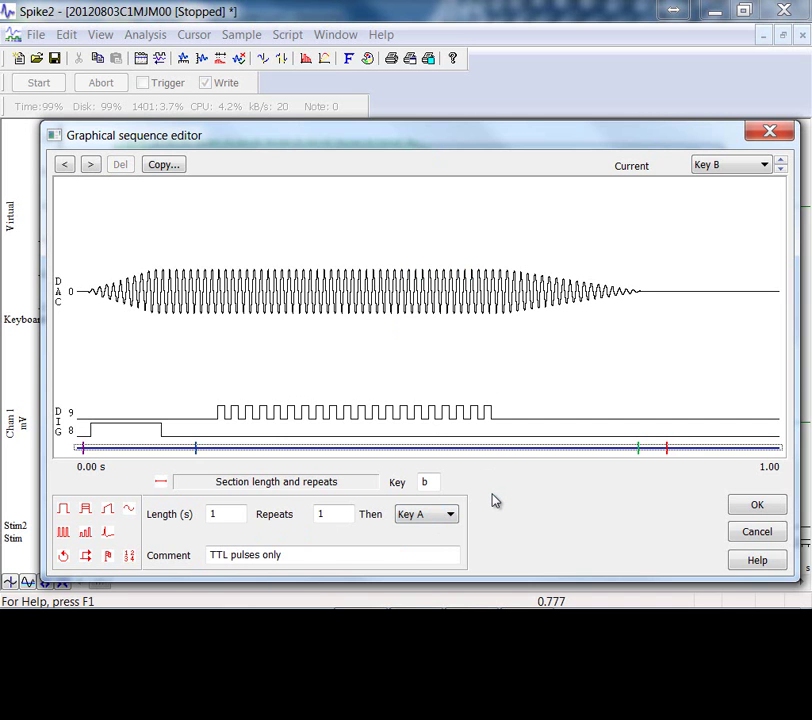
left_click(760, 506)
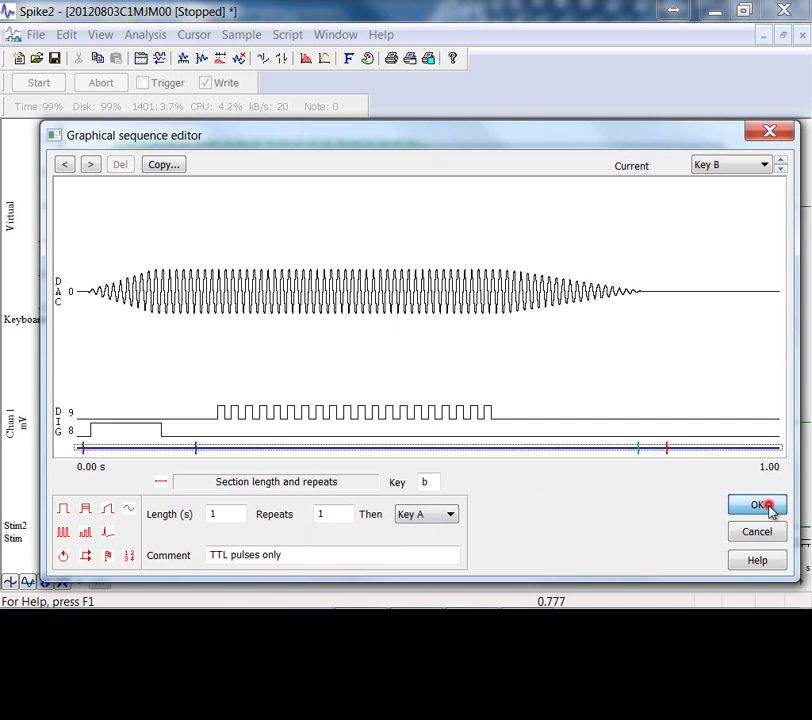
Record a test run, trigger Key B via 'TTL pulses only', stop, and zoom in on a tone burst.
left_click(600, 487)
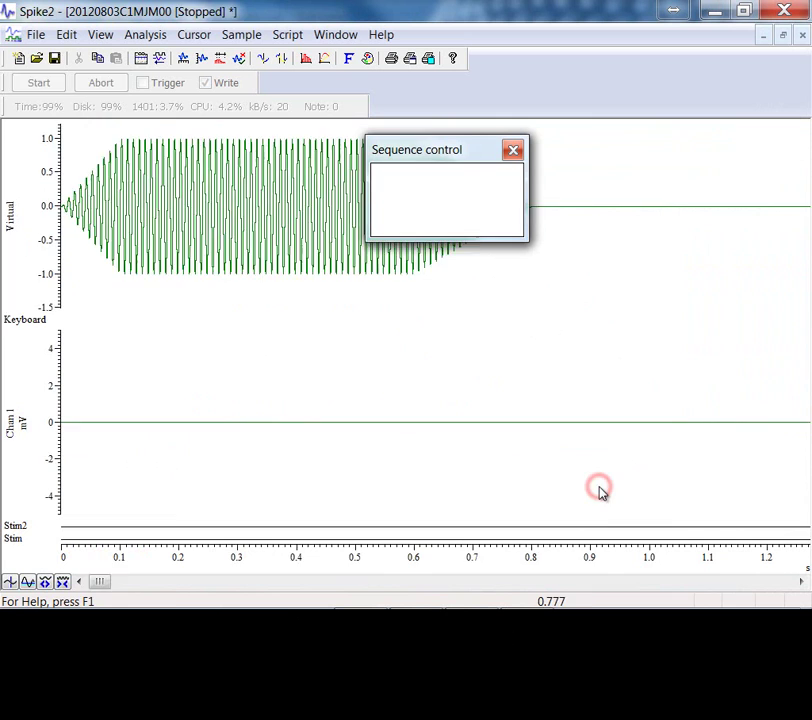
left_click(49, 82)
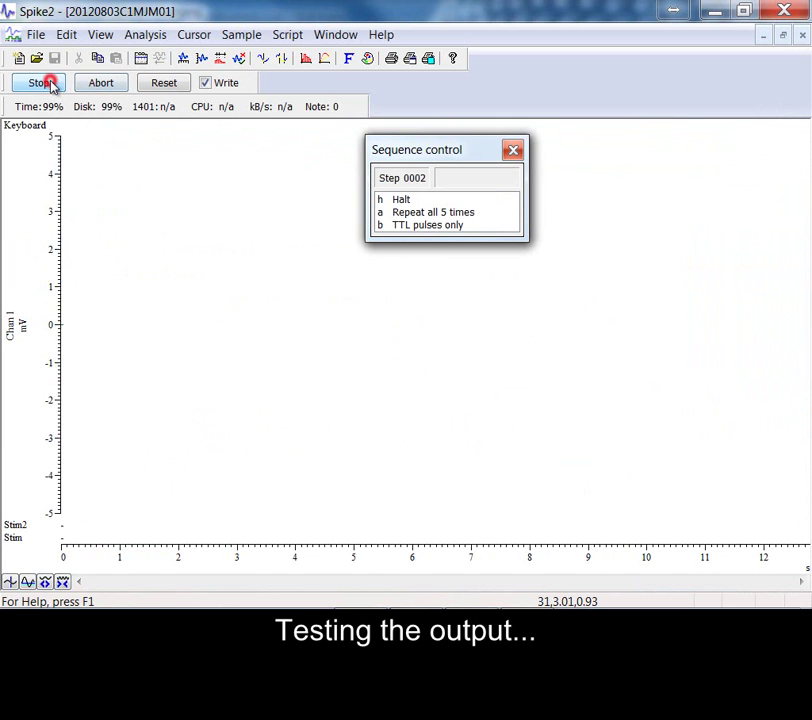
left_click(416, 226)
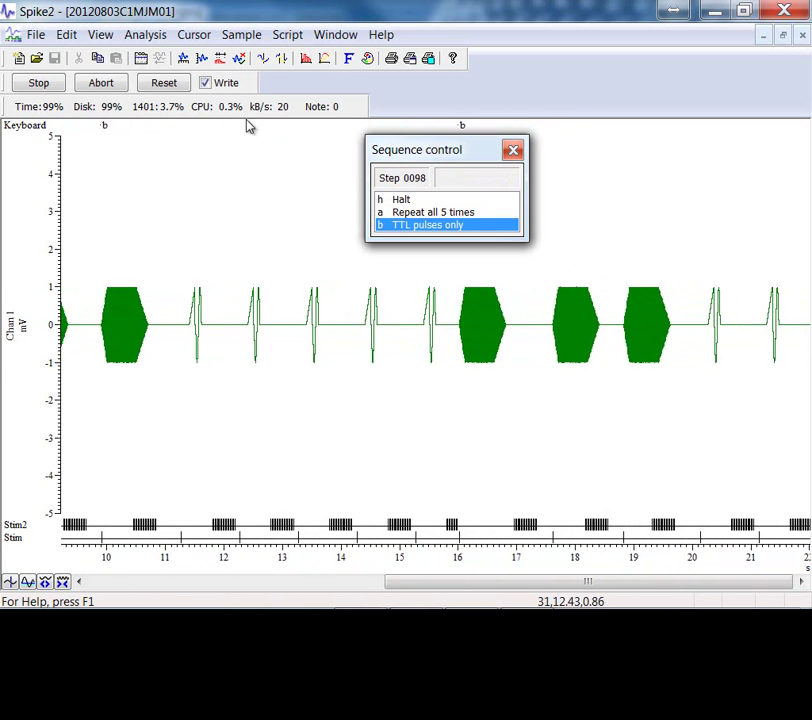
left_click(40, 86)
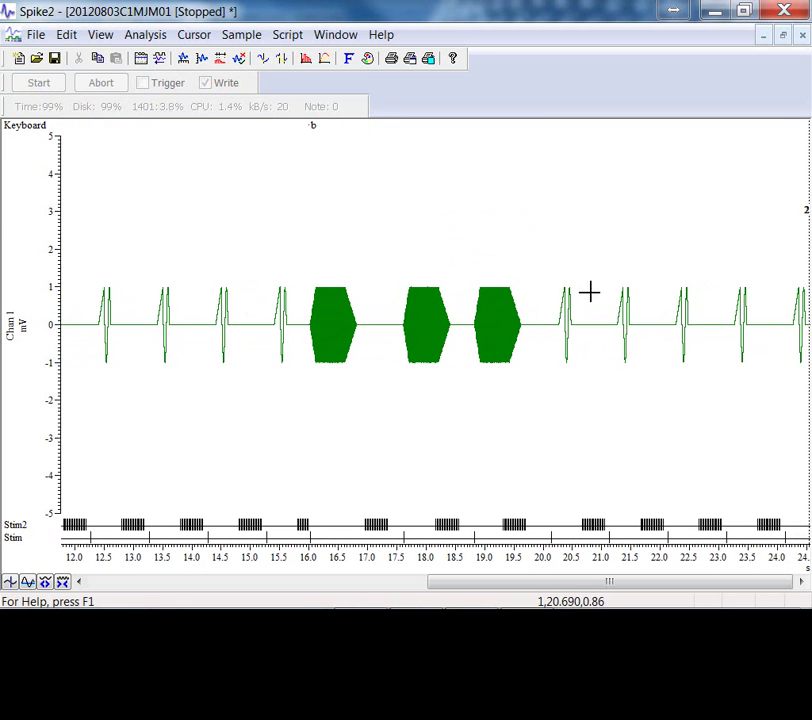
left_click_drag(473, 235, 620, 426)
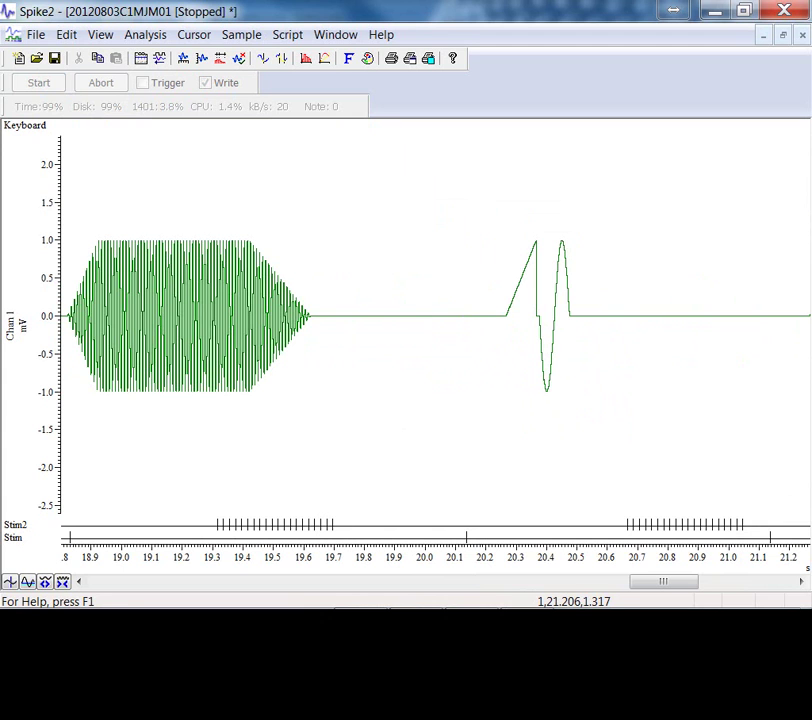
Reopen the graphical editor on Key B and add a 1 V, 10 Hz DAC 0 sine at 0.82–0.92 s.
left_click(240, 36)
left_click(245, 58)
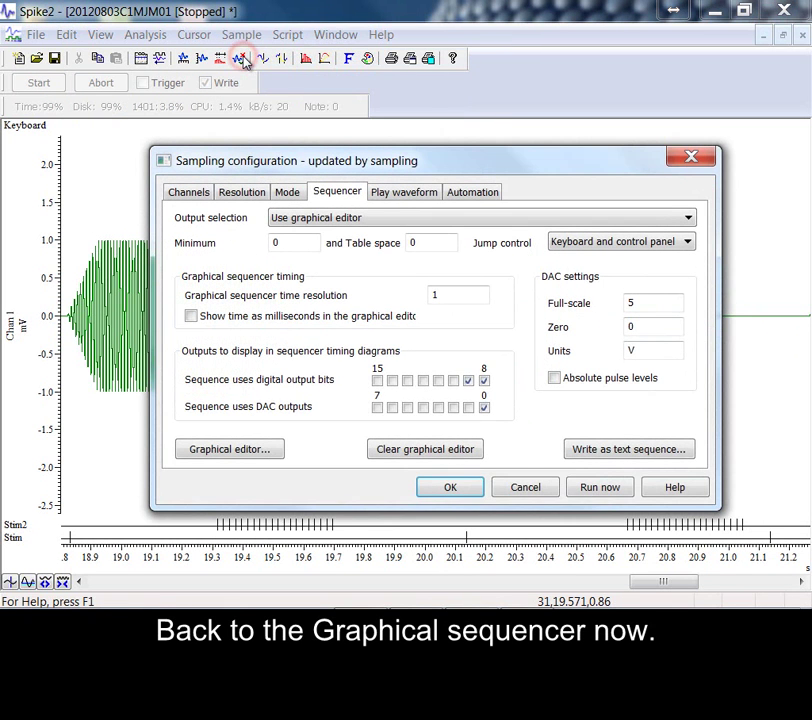
left_click(237, 451)
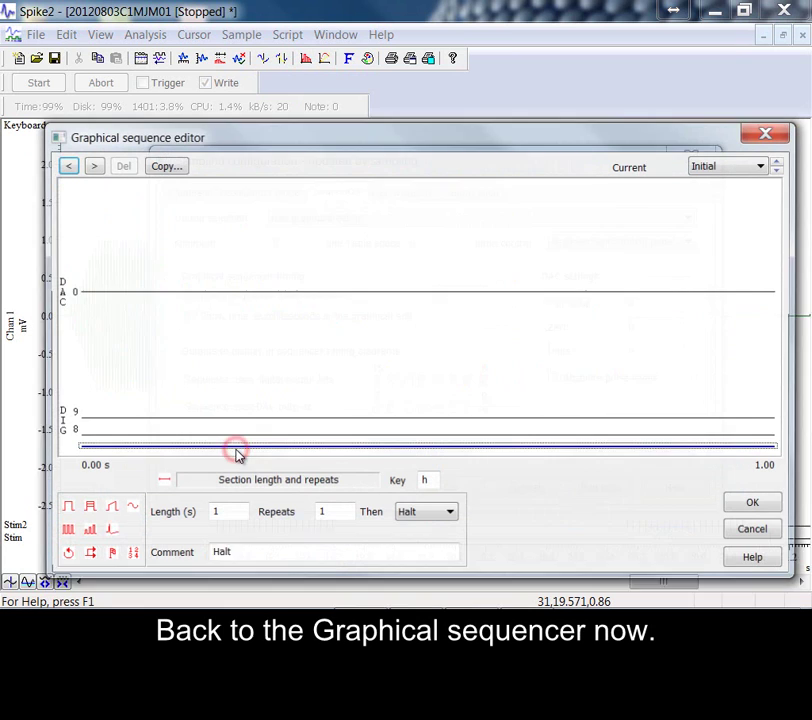
left_click(781, 163)
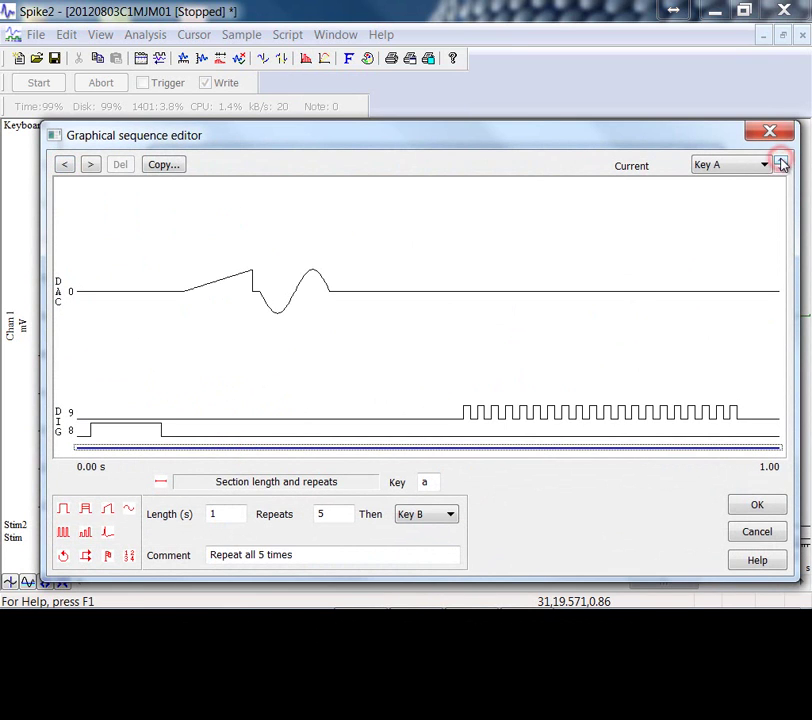
left_click(781, 163)
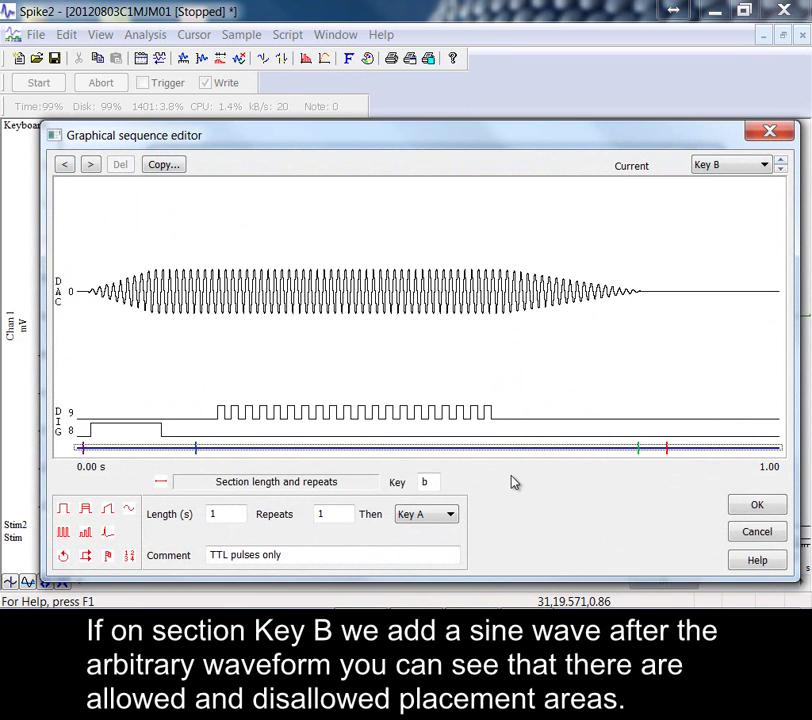
left_click_drag(128, 512, 655, 297)
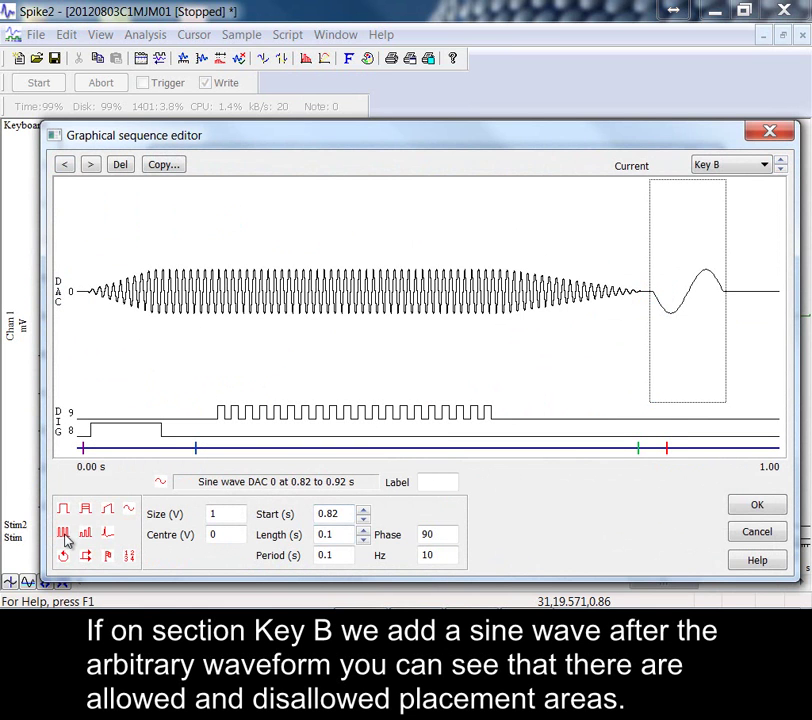
Drop a digital pulse onto the DIG 9 track near 0.82 s after the sine.
left_click_drag(64, 534, 475, 468)
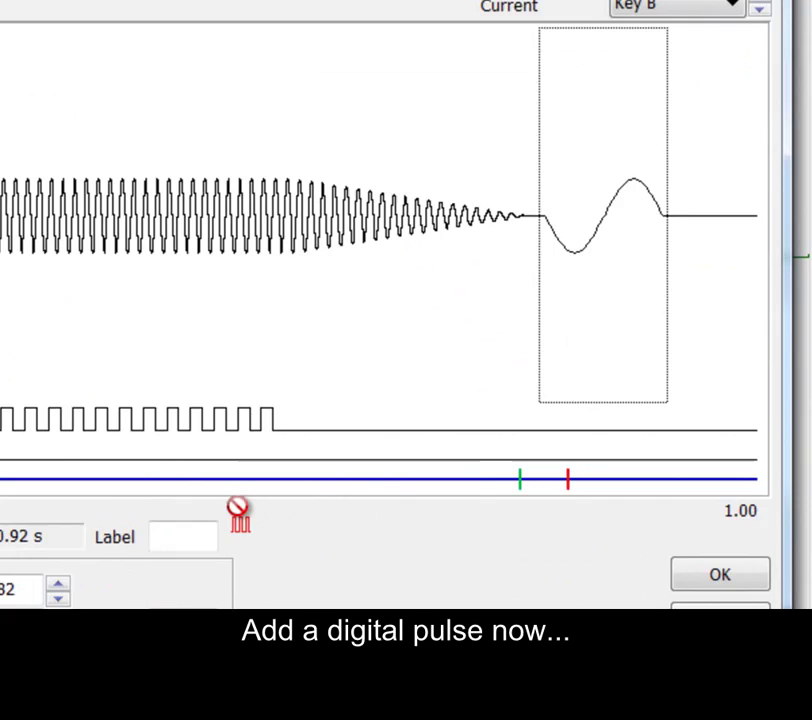
mouse_move(237, 510)
left_mouse_down()
mouse_move(515, 451)
mouse_move(540, 438)
left_mouse_up()
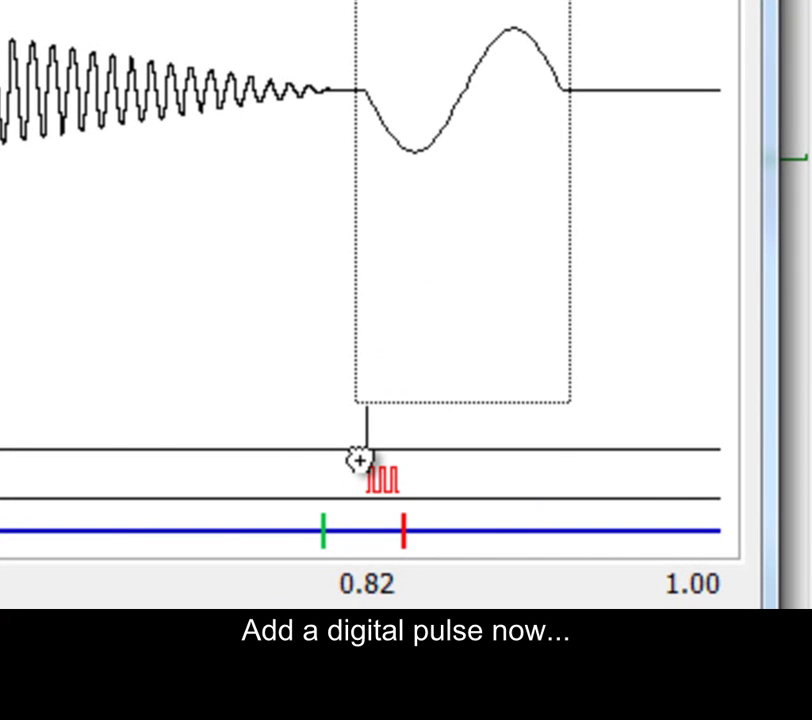
left_click_drag(358, 460, 360, 462)
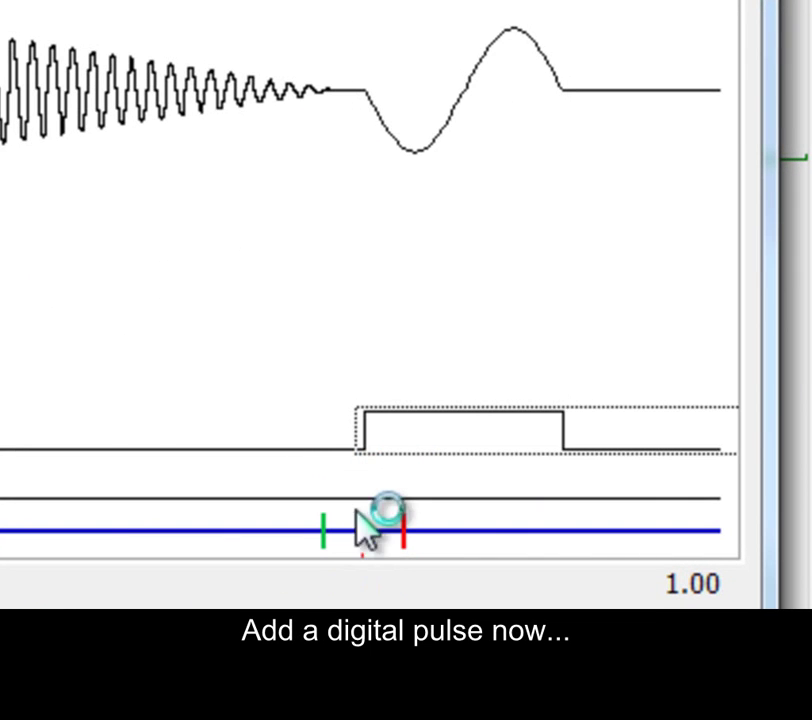
left_click(360, 562)
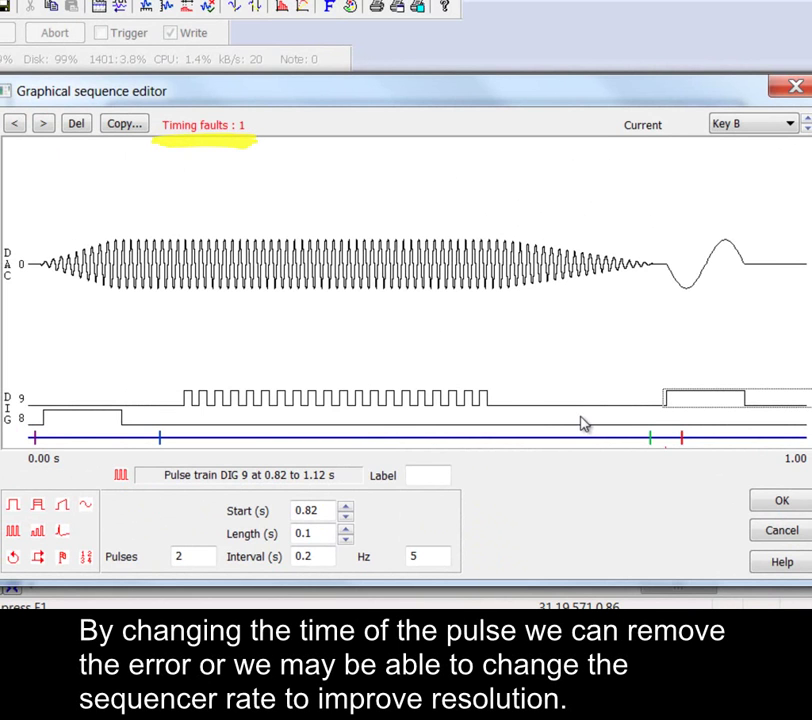
Move the DIG 9 pulse start 4 ms earlier to 0.816 s, clearing the timing fault.
left_click(346, 522)
left_click(346, 522)
left_click(346, 522)
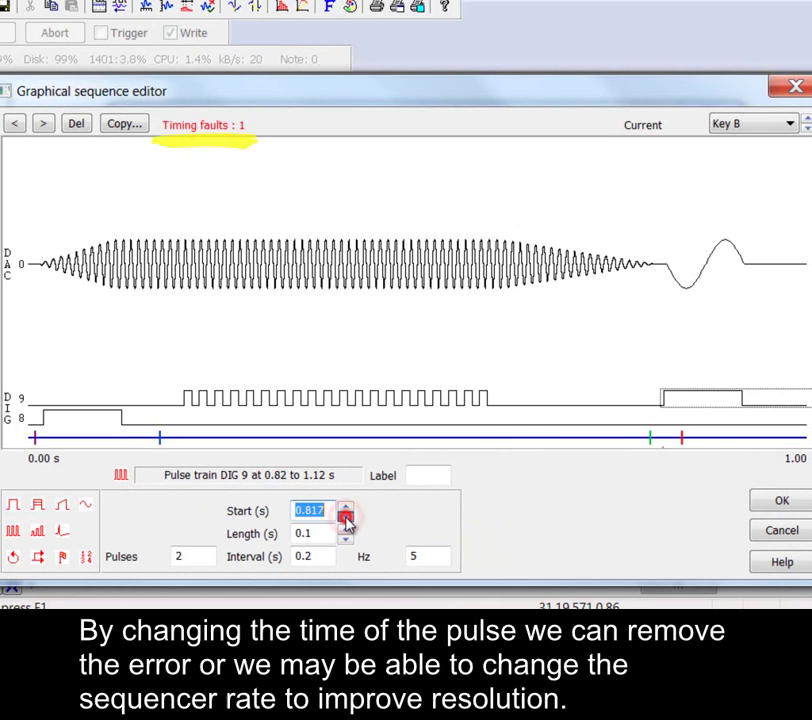
left_click(346, 522)
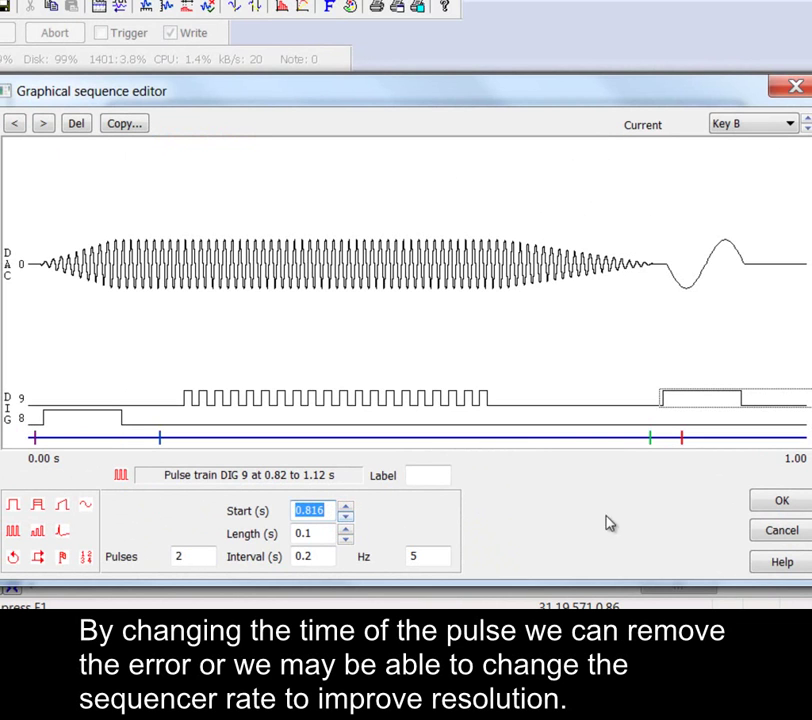